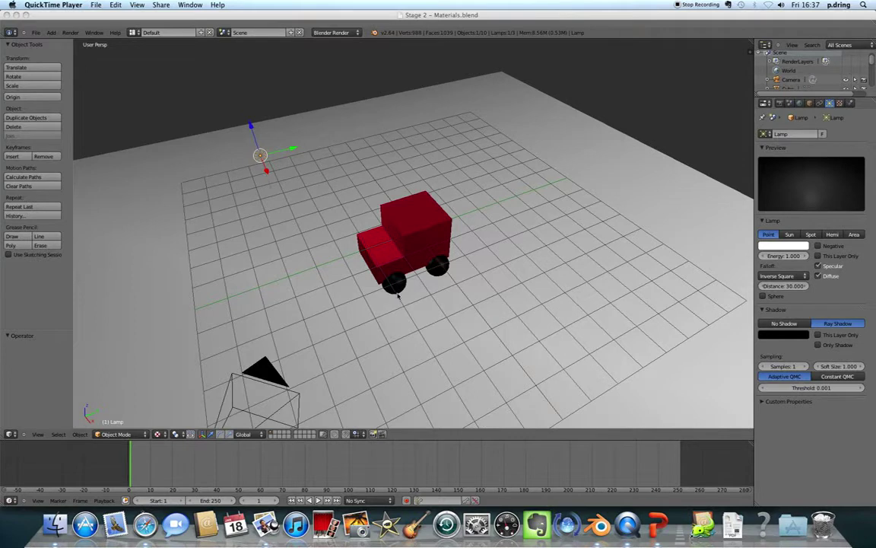
Orbit around the finished red van to inspect it from the front, back and sides.
{"action": "left_click", "coordinate": [384, 274]}
{"action": "middle_click_drag", "start_coordinate": [384, 274], "coordinate": [582, 154]}
{"action": "middle_click_drag", "start_coordinate": [188, 305], "coordinate": [121, 307]}
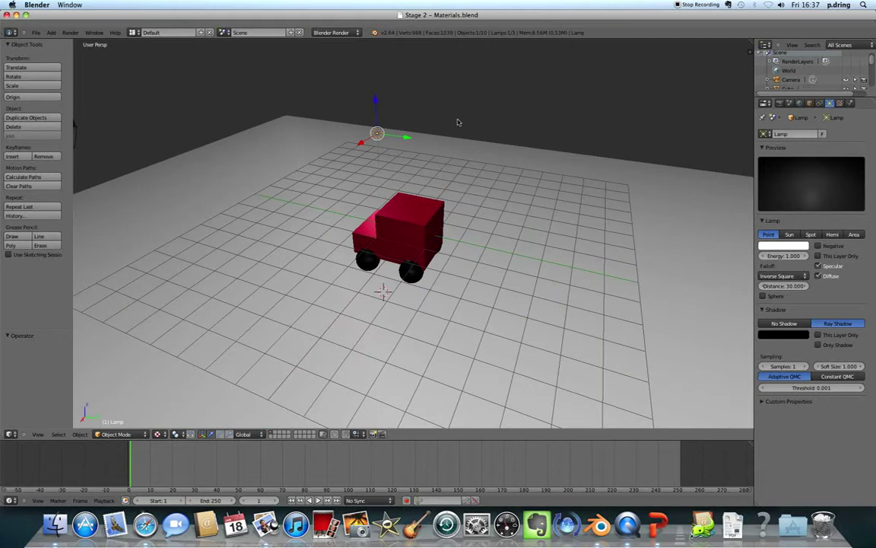
{"action": "middle_click_drag", "start_coordinate": [518, 366], "coordinate": [563, 310]}
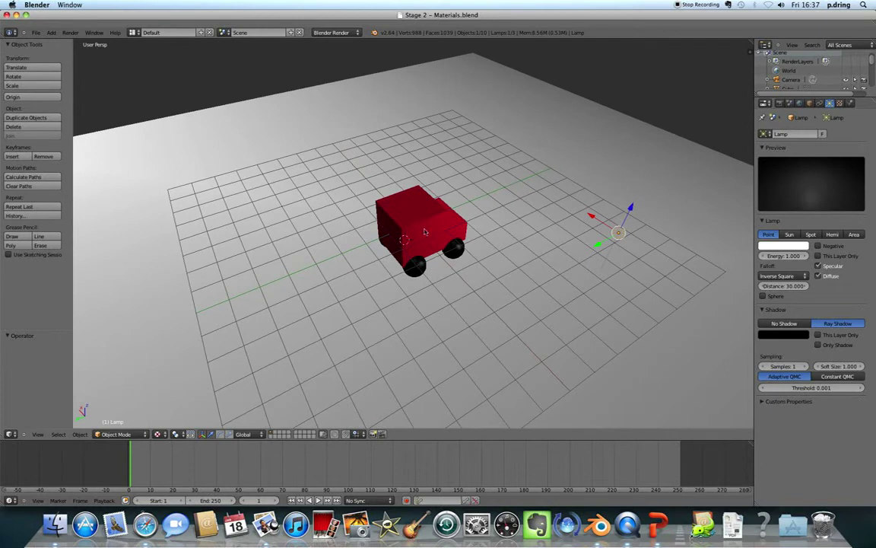
{"action": "middle_click_drag", "start_coordinate": [427, 252], "coordinate": [382, 281]}
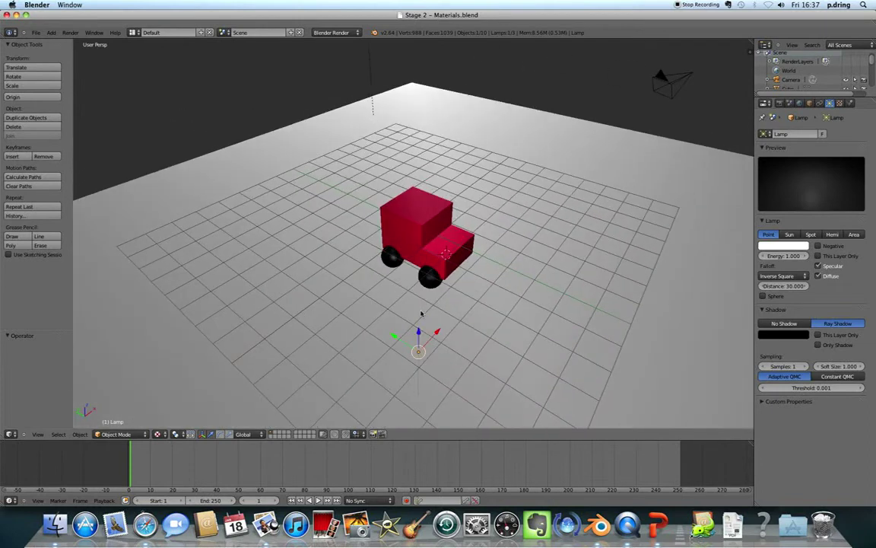
Open Stage 1 - Modelling.blend from recent files and frame the grey truck in a three-quarter view.
{"action": "left_click", "coordinate": [35, 32]}
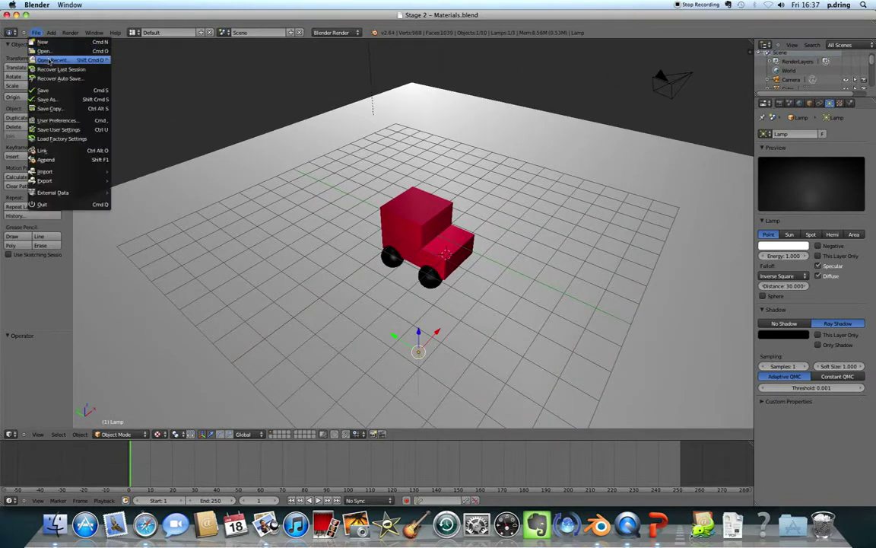
{"action": "mouse_move", "coordinate": [73, 60]}
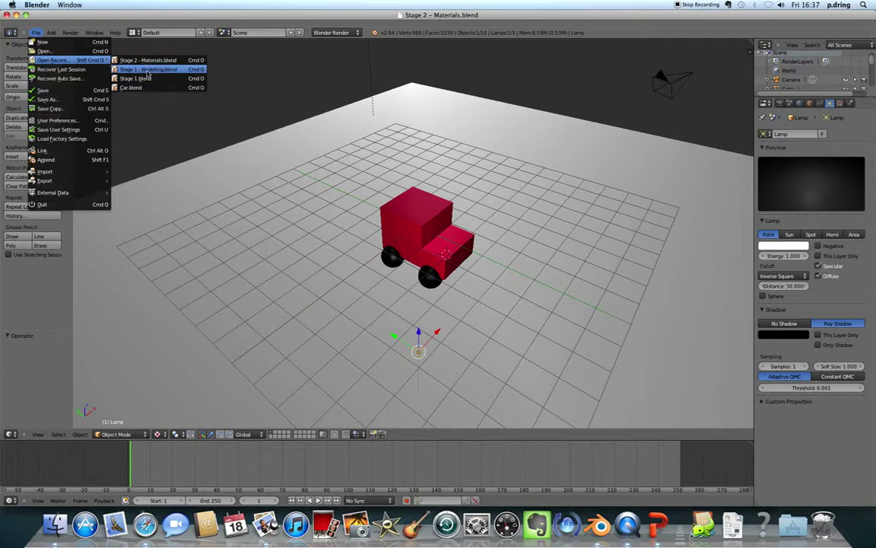
{"action": "left_click", "coordinate": [147, 70]}
{"action": "scroll", "coordinate": [456, 293], "scroll_direction": "down", "scroll_amount": 5}
{"action": "middle_click_drag", "start_coordinate": [456, 293], "coordinate": [558, 252]}
{"action": "scroll", "coordinate": [557, 250], "scroll_direction": "down", "scroll_amount": 3}
{"action": "scroll", "coordinate": [557, 247], "scroll_direction": "up", "scroll_amount": 6}
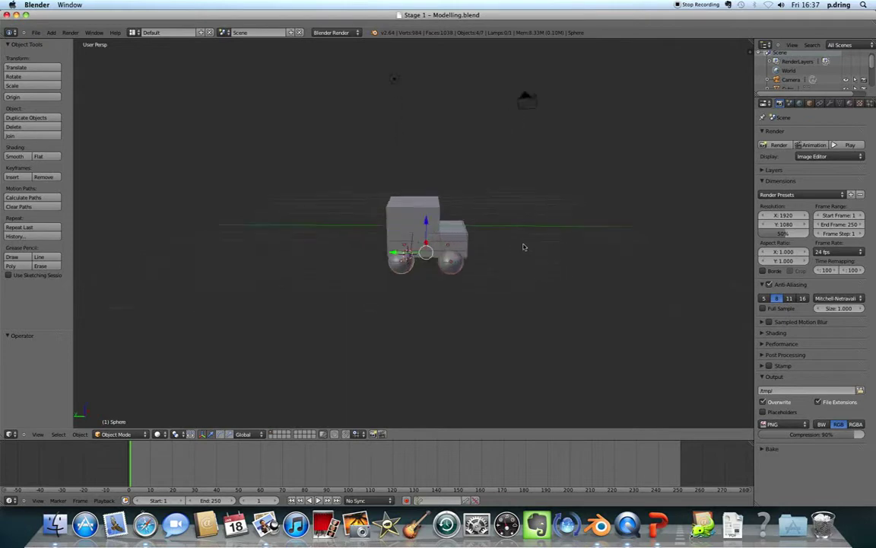
{"action": "scroll", "coordinate": [560, 262], "scroll_direction": "down", "scroll_amount": 4}
{"action": "middle_click_drag", "start_coordinate": [482, 264], "coordinate": [461, 276]}
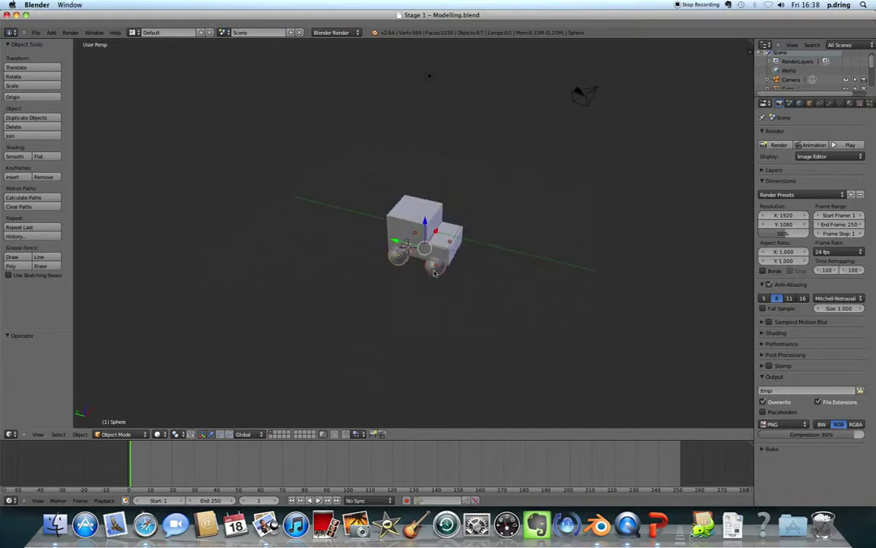
Select the wheel Sphere and give it a new material named 'Wheel'.
{"action": "right_click", "coordinate": [434, 272]}
{"action": "right_click", "coordinate": [406, 260]}
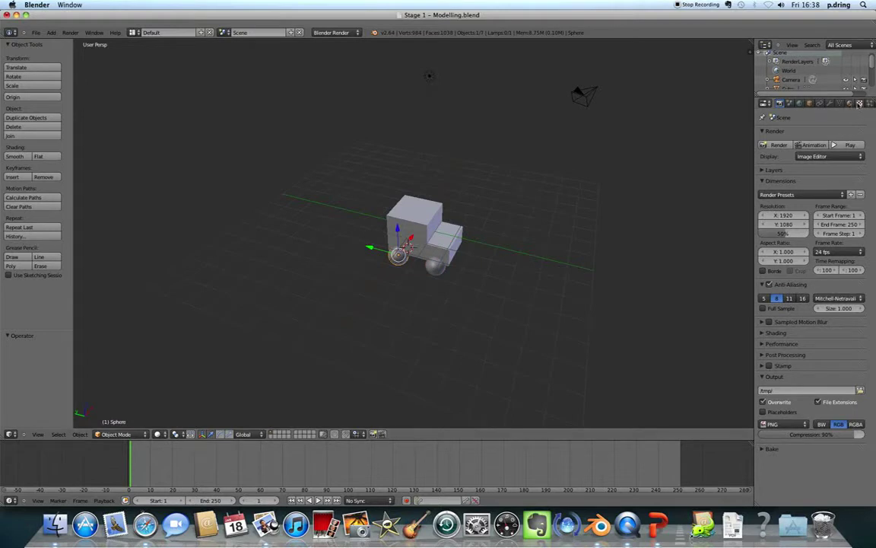
{"action": "scroll", "coordinate": [799, 105], "scroll_direction": "down", "scroll_amount": 1}
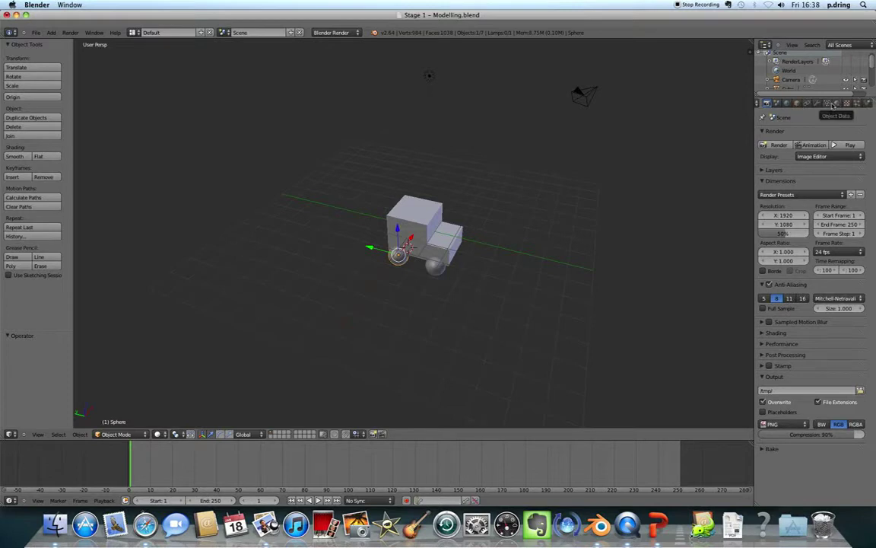
{"action": "left_click", "coordinate": [836, 104]}
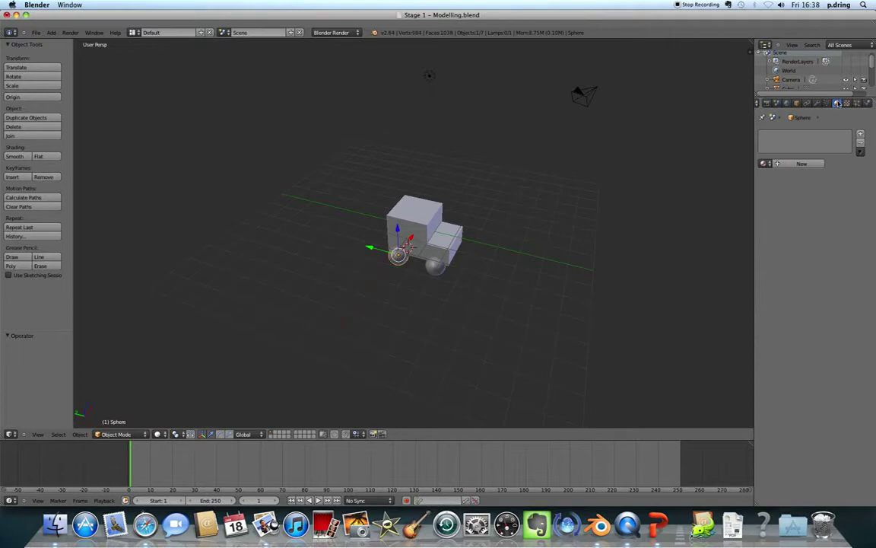
{"action": "left_click", "coordinate": [802, 164]}
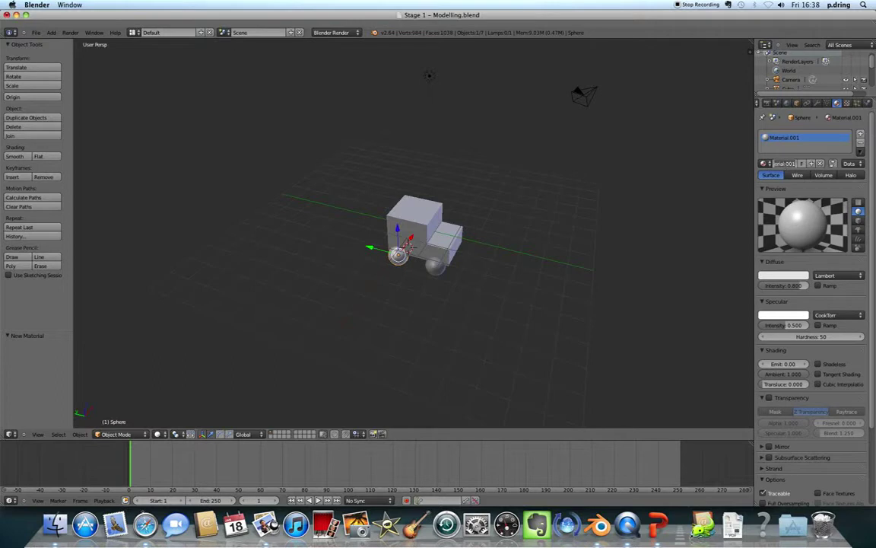
{"action": "type", "text": "wheel"}
{"action": "key", "text": "Return"}
Set the Wheel material's diffuse colour to black (RGB 0, 0, 0).
{"action": "left_click", "coordinate": [786, 276]}
{"action": "left_click_drag", "start_coordinate": [801, 159], "coordinate": [802, 228]}
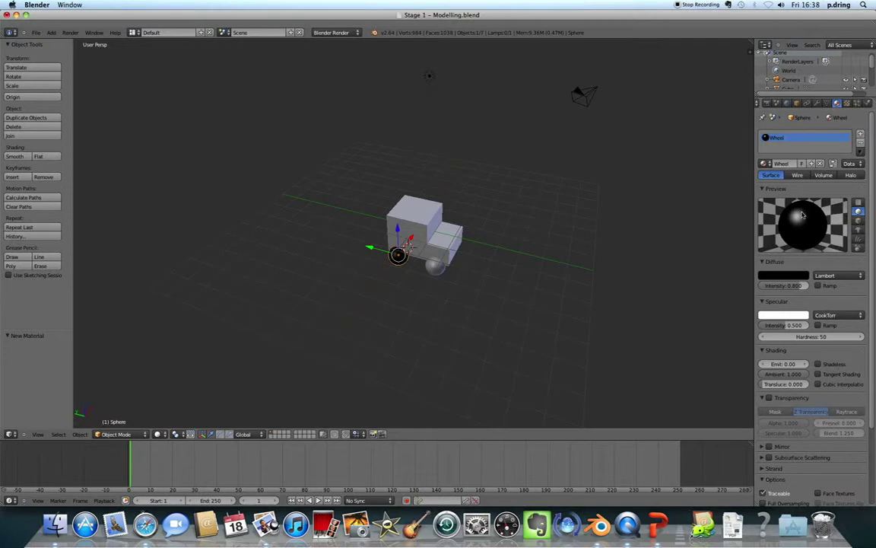
{"action": "left_click", "coordinate": [787, 277]}
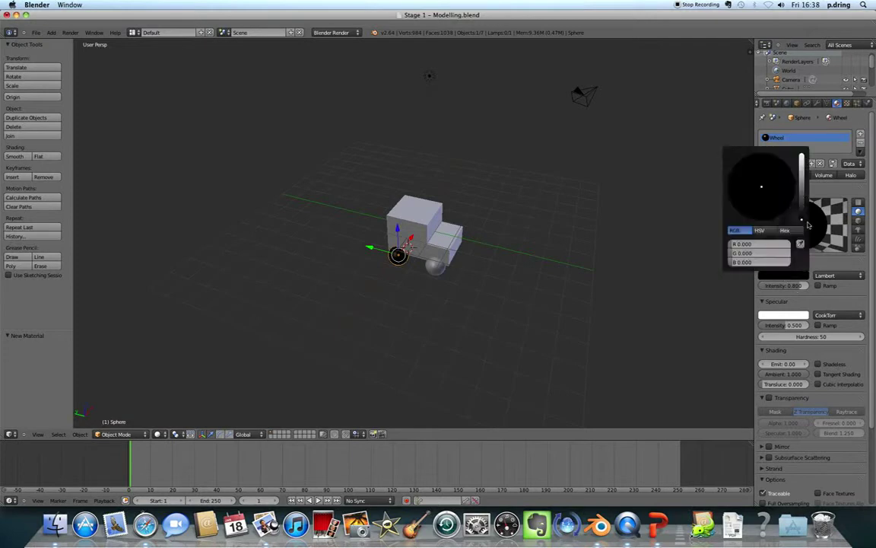
Assign the existing Wheel material to the wheel Sphere.001.
{"action": "right_click", "coordinate": [439, 275]}
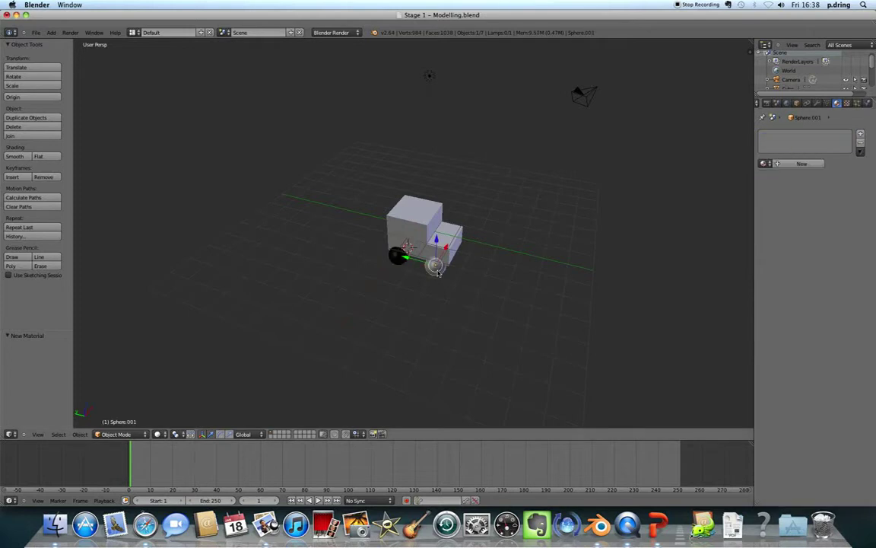
{"action": "middle_click_drag", "start_coordinate": [444, 273], "coordinate": [320, 261]}
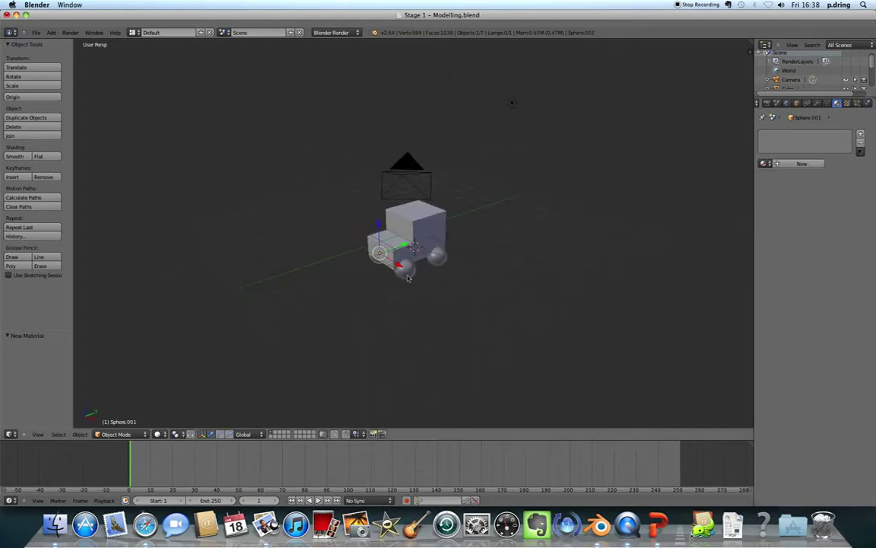
{"action": "middle_click_drag", "start_coordinate": [407, 278], "coordinate": [373, 243]}
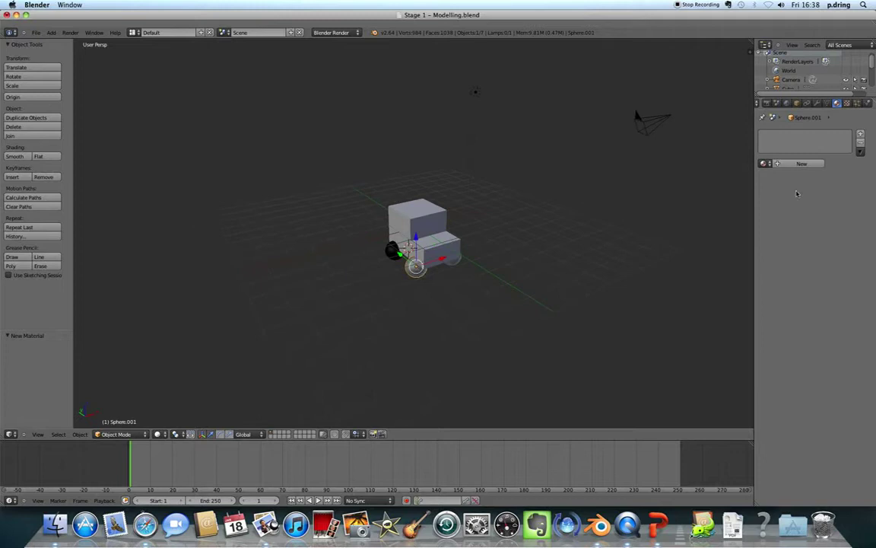
{"action": "left_click", "coordinate": [765, 164]}
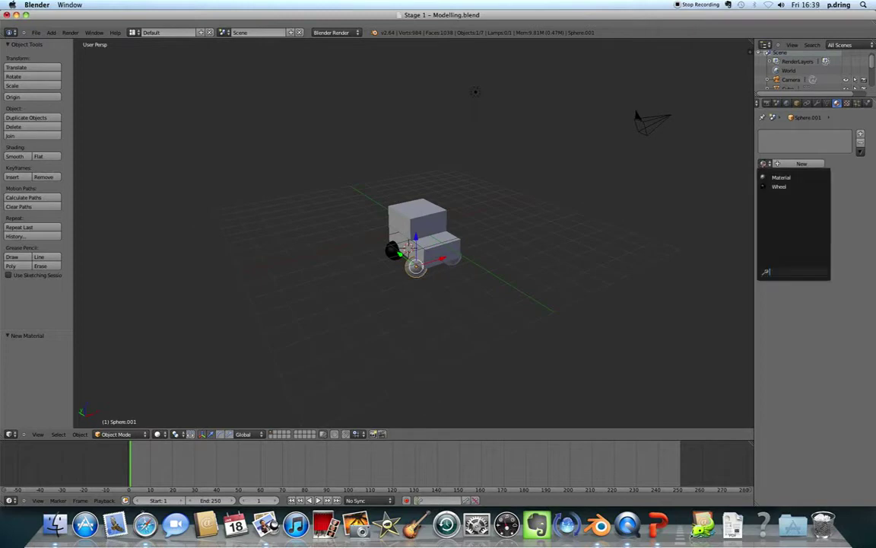
{"action": "left_click", "coordinate": [768, 186]}
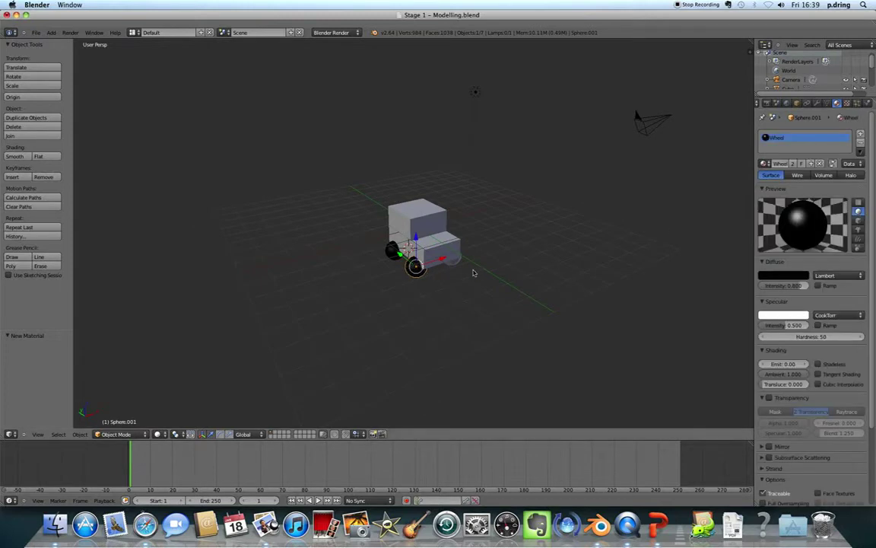
{"action": "middle_click_drag", "start_coordinate": [427, 246], "coordinate": [380, 247]}
Assign the Wheel material to Sphere.002 and Sphere.003, then select the van body Cube.
{"action": "right_click", "coordinate": [380, 247]}
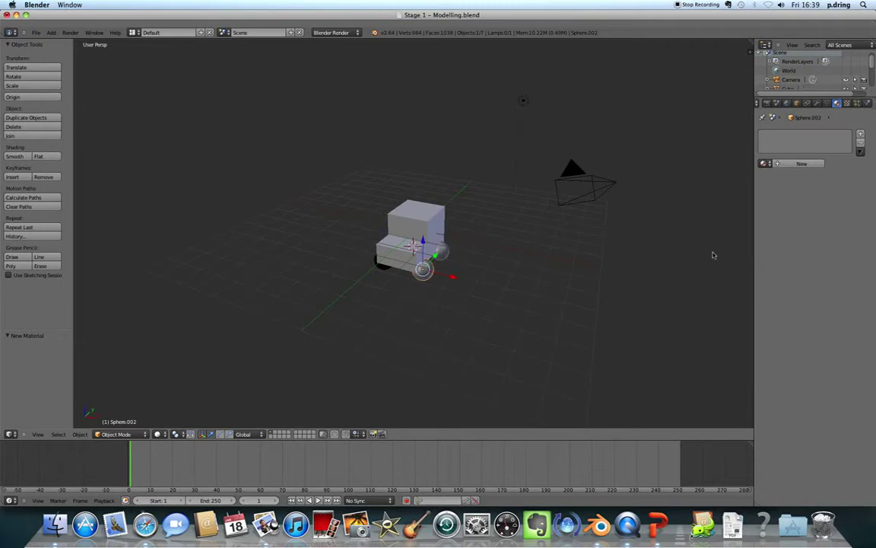
{"action": "left_click", "coordinate": [764, 163]}
{"action": "left_click", "coordinate": [770, 187]}
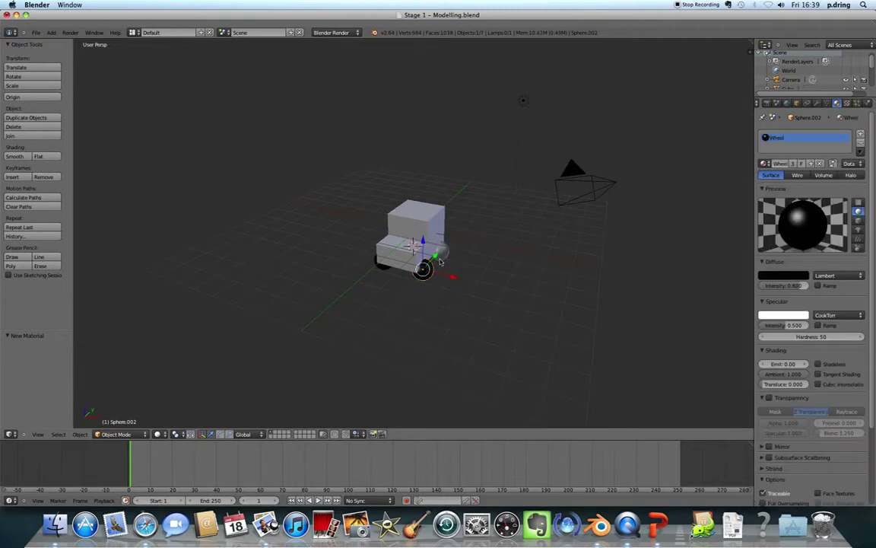
{"action": "right_click", "coordinate": [440, 257]}
{"action": "left_click", "coordinate": [764, 164]}
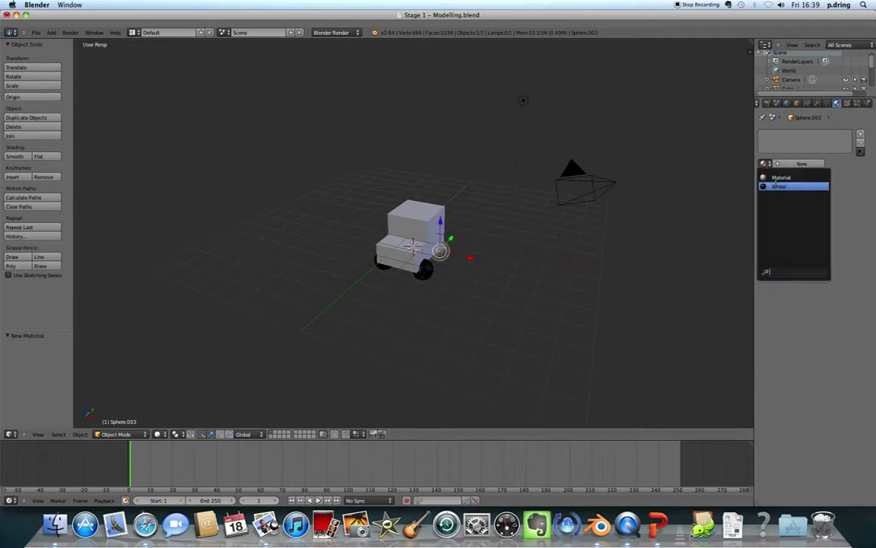
{"action": "left_click", "coordinate": [771, 186]}
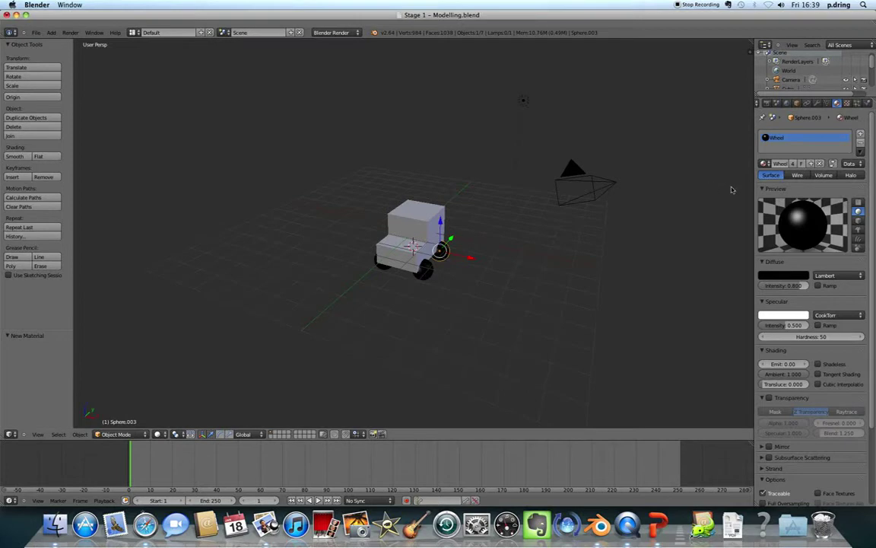
{"action": "right_click", "coordinate": [425, 226]}
{"action": "mouse_move", "coordinate": [425, 226]}
{"action": "middle_mouse_down"}
{"action": "mouse_move", "coordinate": [524, 313]}
{"action": "mouse_move", "coordinate": [420, 206]}
{"action": "mouse_move", "coordinate": [432, 234]}
{"action": "middle_mouse_up"}
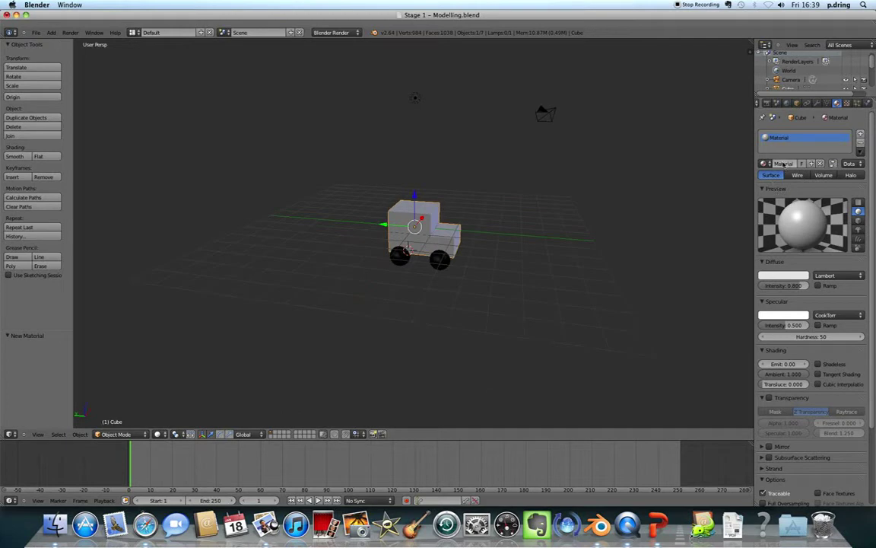
Rename the Cube's material to 'Van' and pick red as its diffuse colour.
{"action": "left_click", "coordinate": [784, 165]}
{"action": "type", "text": "Van"}
{"action": "key", "text": "Return"}
{"action": "left_click", "coordinate": [776, 278]}
{"action": "left_click_drag", "start_coordinate": [760, 190], "coordinate": [761, 223]}
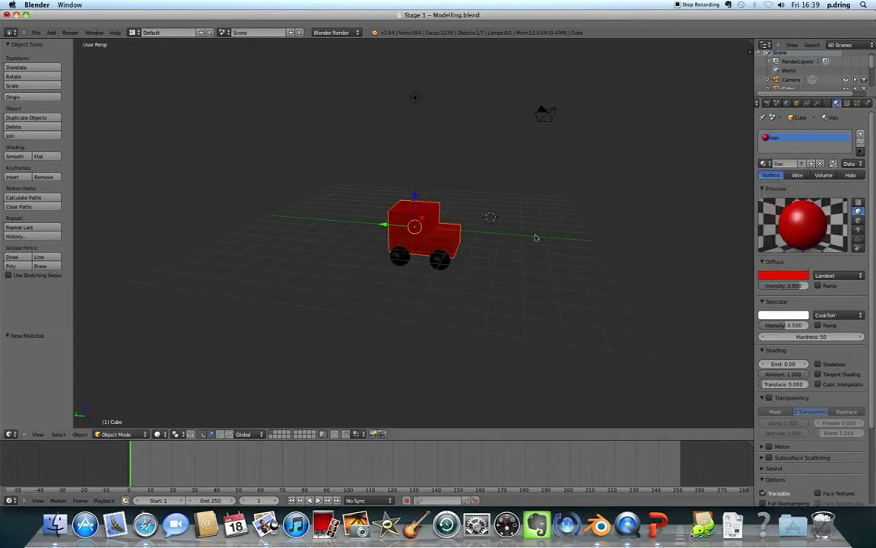
{"action": "middle_click_drag", "start_coordinate": [534, 237], "coordinate": [325, 299]}
Add a Plane mesh to the scene beside the red van.
{"action": "left_click", "coordinate": [414, 240]}
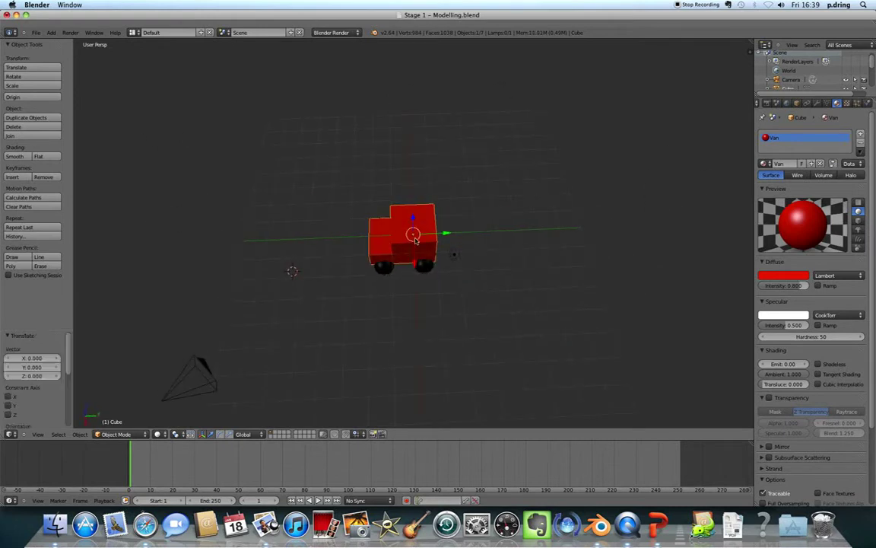
{"action": "middle_click_drag", "start_coordinate": [415, 238], "coordinate": [430, 183]}
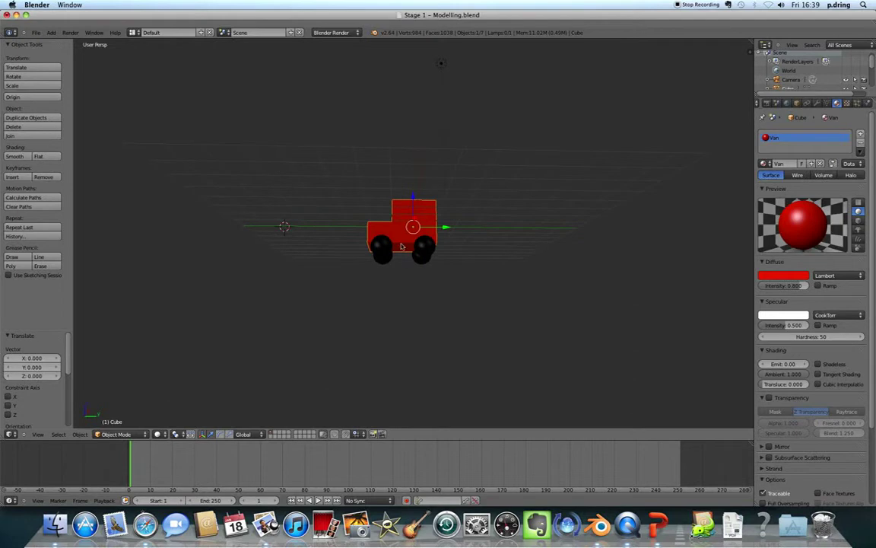
{"action": "middle_click_drag", "start_coordinate": [363, 215], "coordinate": [529, 269]}
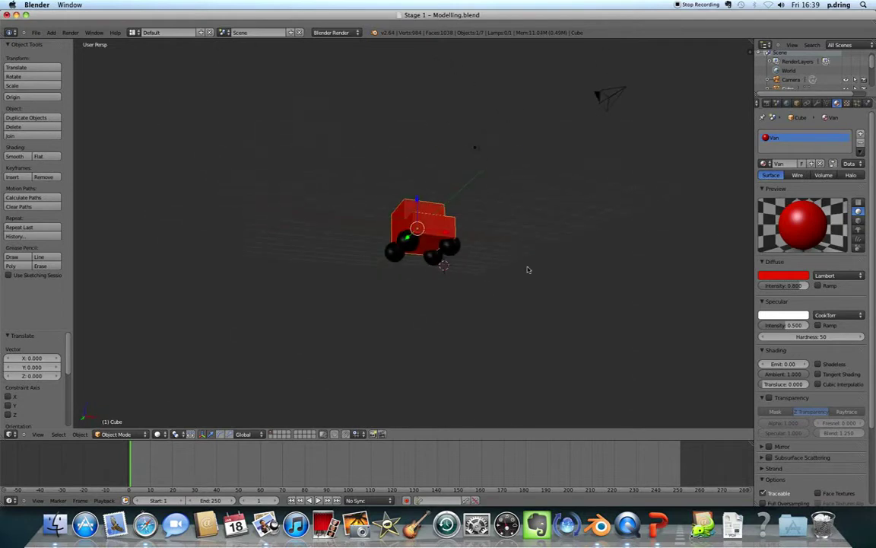
{"action": "middle_click_drag", "start_coordinate": [380, 224], "coordinate": [397, 311]}
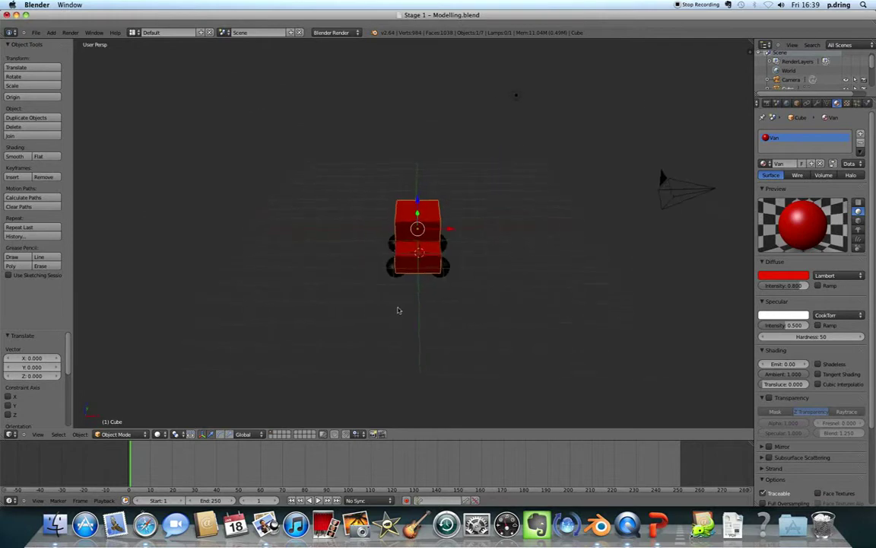
{"action": "middle_click_drag", "start_coordinate": [466, 305], "coordinate": [402, 299]}
{"action": "key", "text": "shift+a"}
{"action": "mouse_move", "coordinate": [405, 297]}
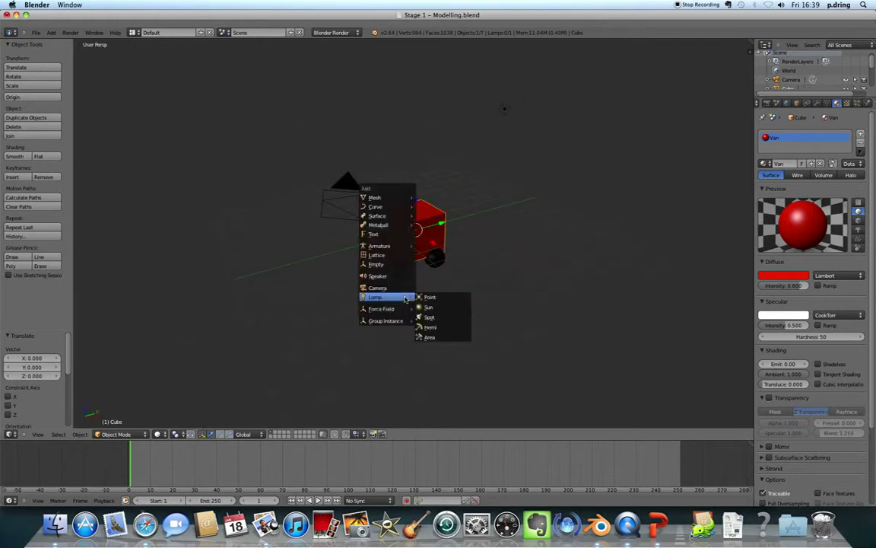
{"action": "mouse_move", "coordinate": [378, 198]}
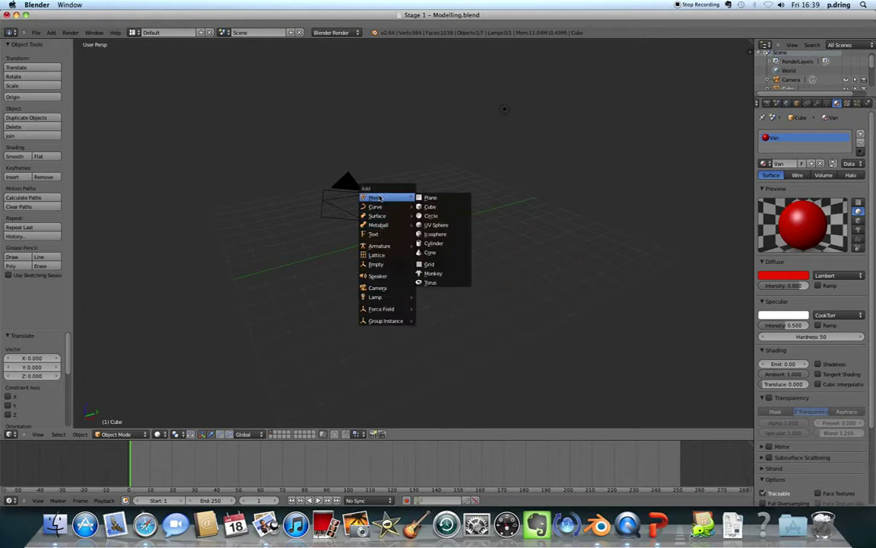
{"action": "left_click", "coordinate": [439, 198]}
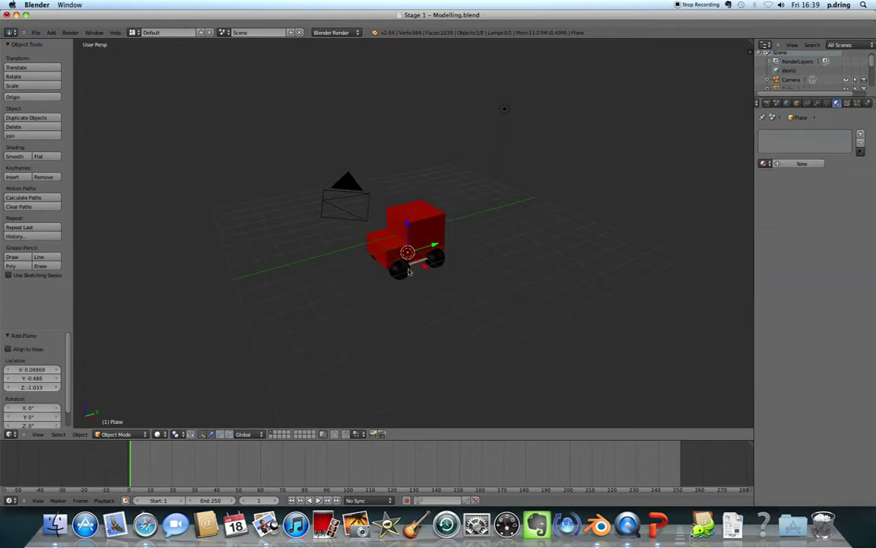
Scale the plane up to 9.607 on all axes to form the ground.
{"action": "middle_click_drag", "start_coordinate": [440, 283], "coordinate": [395, 204]}
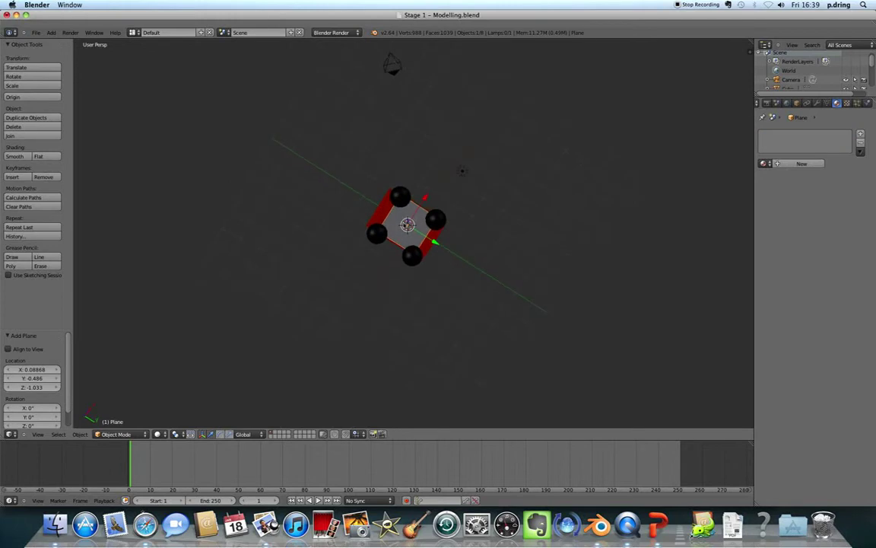
{"action": "middle_click_drag", "start_coordinate": [452, 224], "coordinate": [397, 371]}
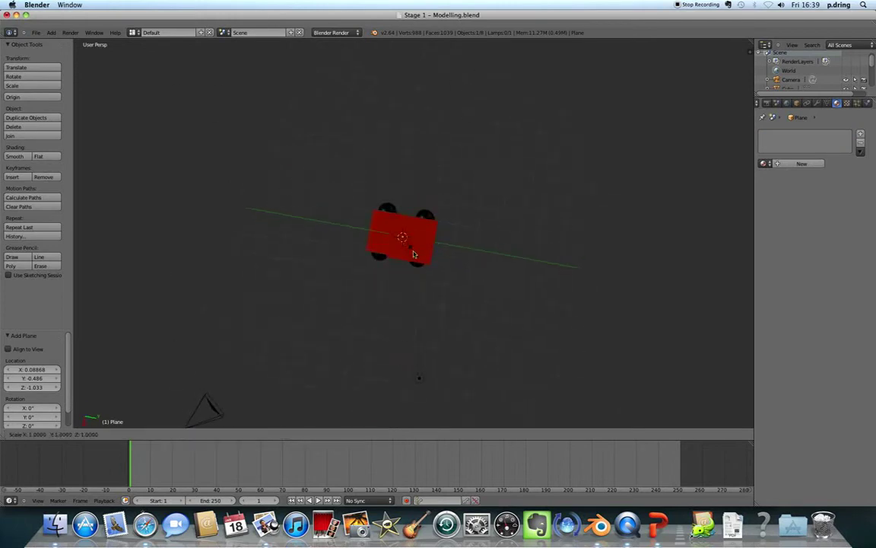
{"action": "key", "text": "s"}
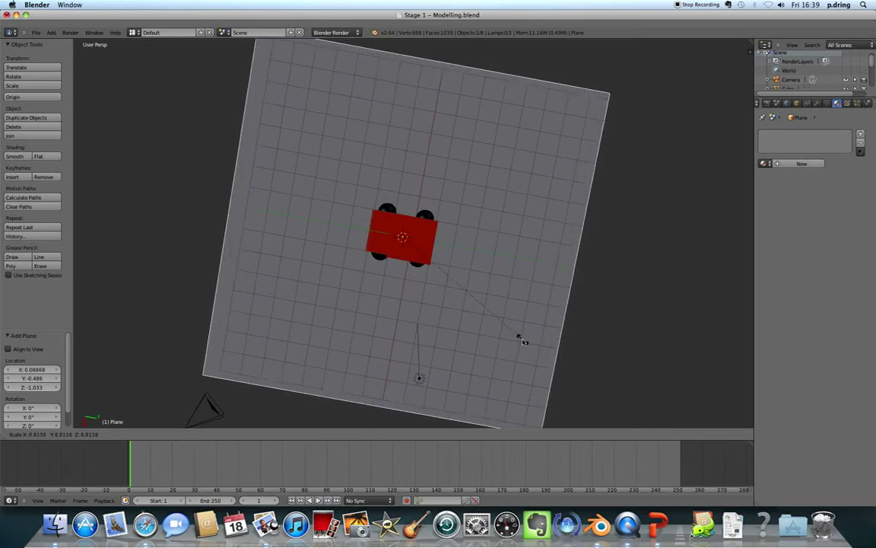
{"action": "left_click", "coordinate": [538, 342]}
{"action": "middle_click_drag", "start_coordinate": [475, 330], "coordinate": [558, 223]}
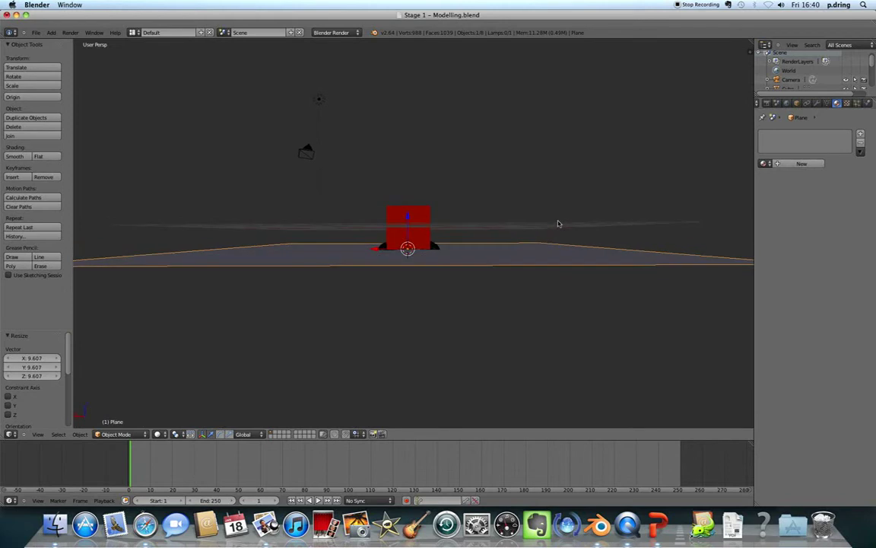
Move the ground plane down along Z to -0.637 so the wheels rest on it.
{"action": "key", "text": "g"}
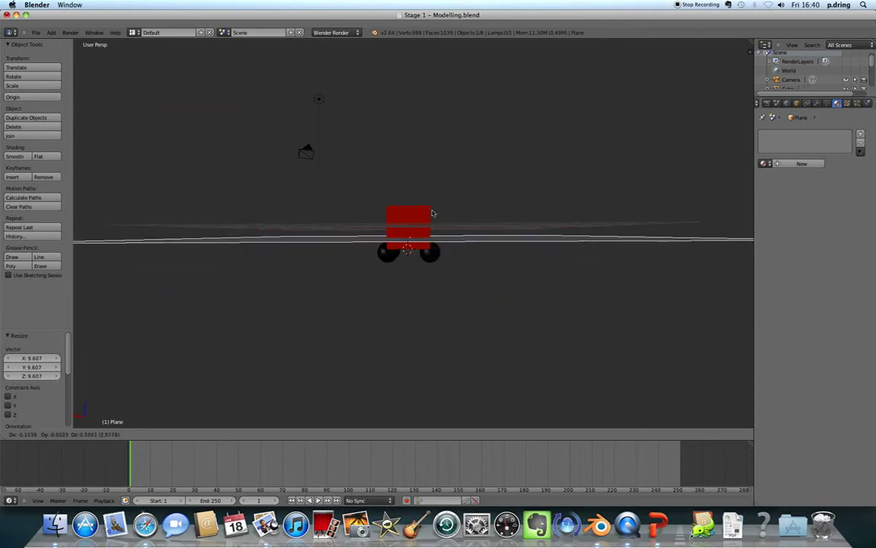
{"action": "key", "text": "z"}
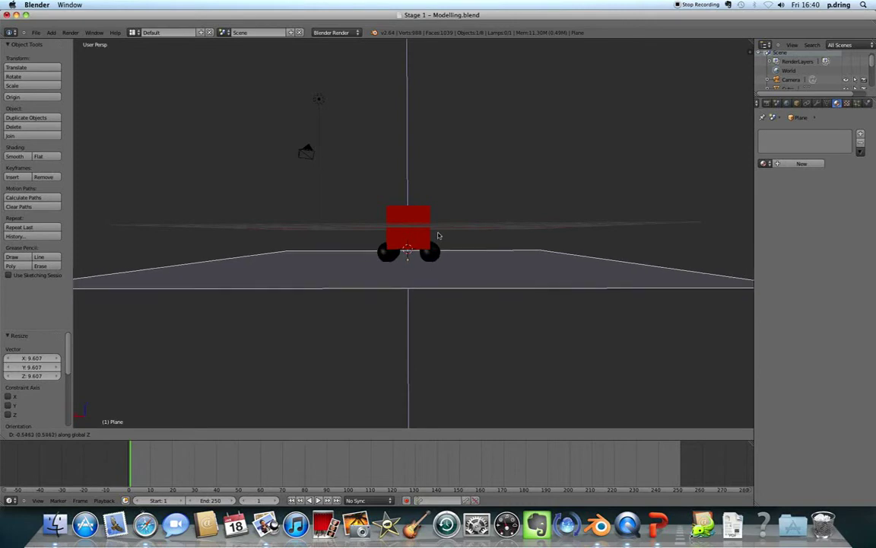
{"action": "left_click", "coordinate": [396, 213]}
{"action": "middle_click_drag", "start_coordinate": [396, 214], "coordinate": [495, 256]}
{"action": "scroll", "coordinate": [445, 231], "scroll_direction": "down", "scroll_amount": 4}
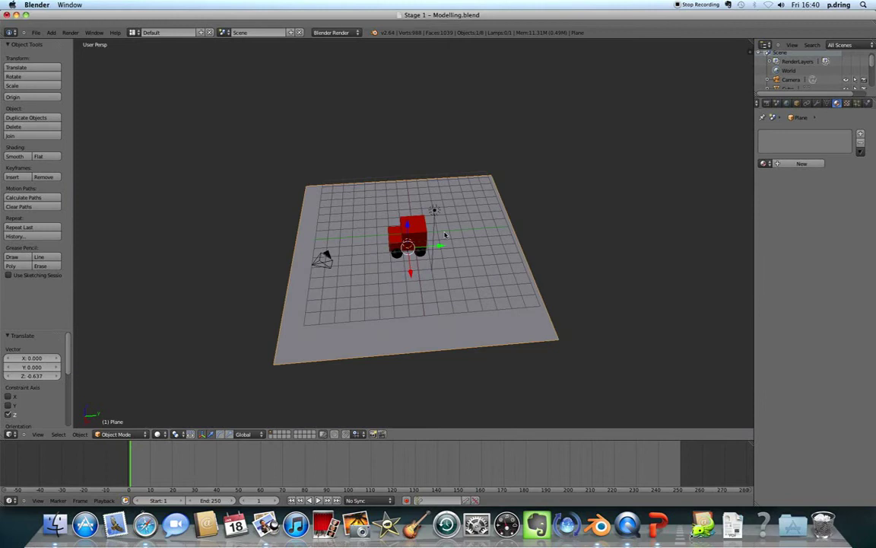
{"action": "scroll", "coordinate": [449, 230], "scroll_direction": "up", "scroll_amount": 4}
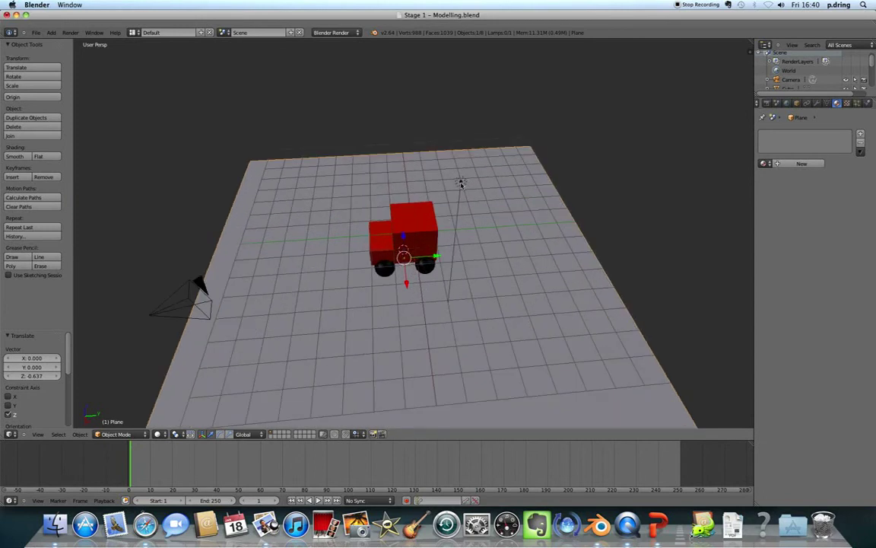
Select the point lamp and move it by X -2.304, Y -6.067, Z -0.740.
{"action": "right_click", "coordinate": [460, 182]}
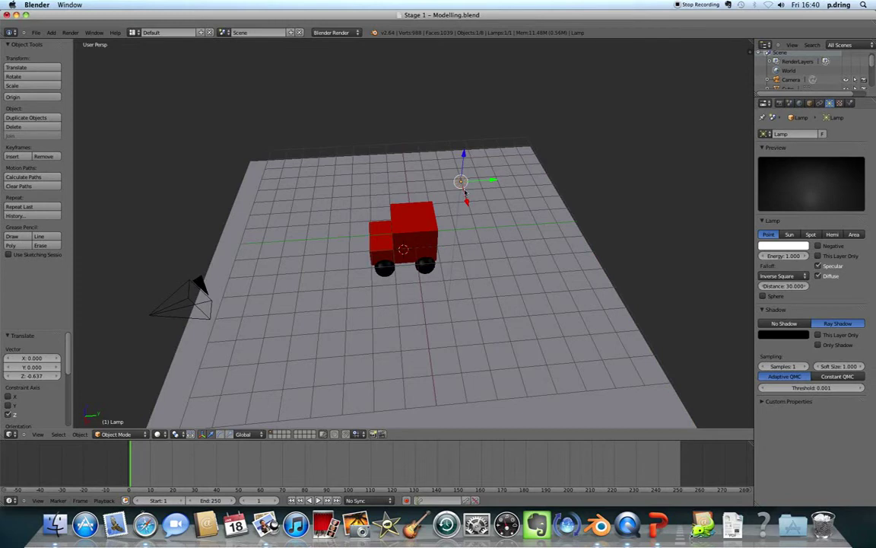
{"action": "middle_click_drag", "start_coordinate": [465, 191], "coordinate": [458, 247]}
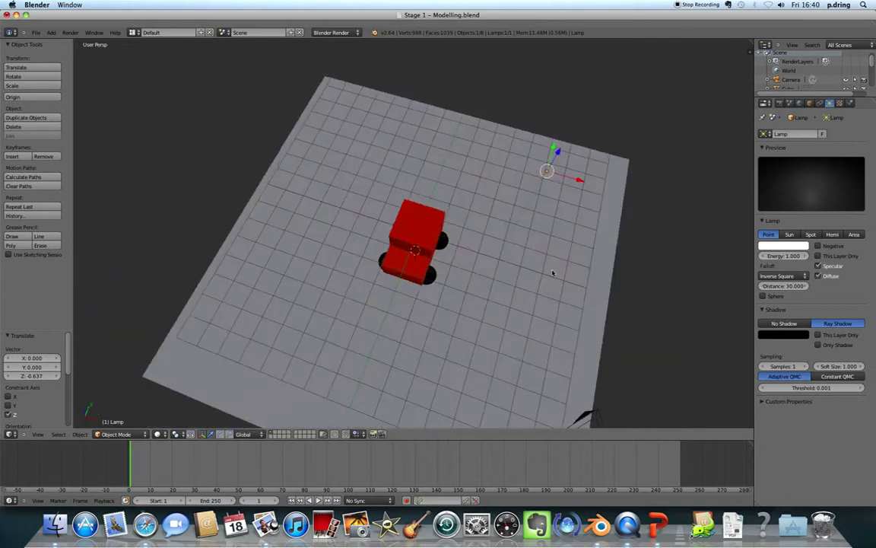
{"action": "middle_click_drag", "start_coordinate": [553, 272], "coordinate": [501, 233]}
{"action": "right_click_drag", "start_coordinate": [500, 128], "coordinate": [299, 158]}
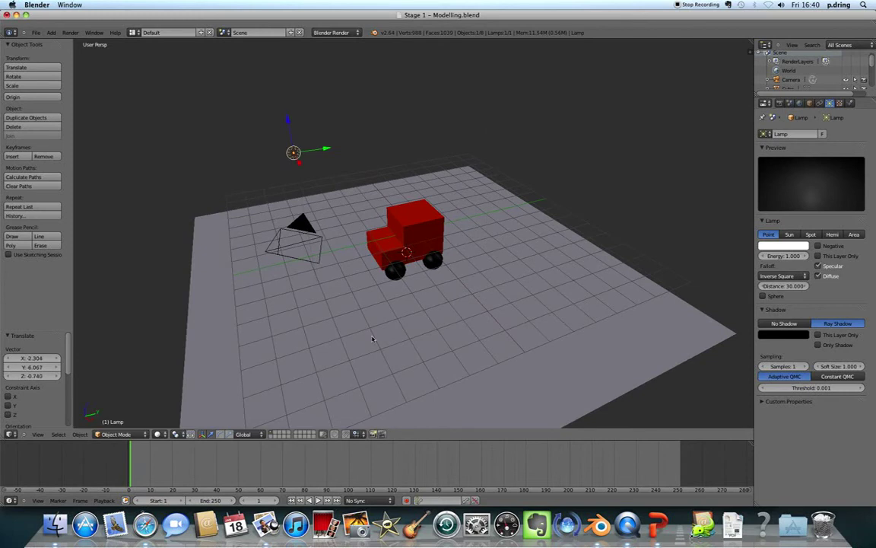
{"action": "mouse_move", "coordinate": [372, 339]}
{"action": "middle_mouse_down"}
{"action": "mouse_move", "coordinate": [353, 319]}
{"action": "mouse_move", "coordinate": [381, 326]}
{"action": "middle_mouse_up"}
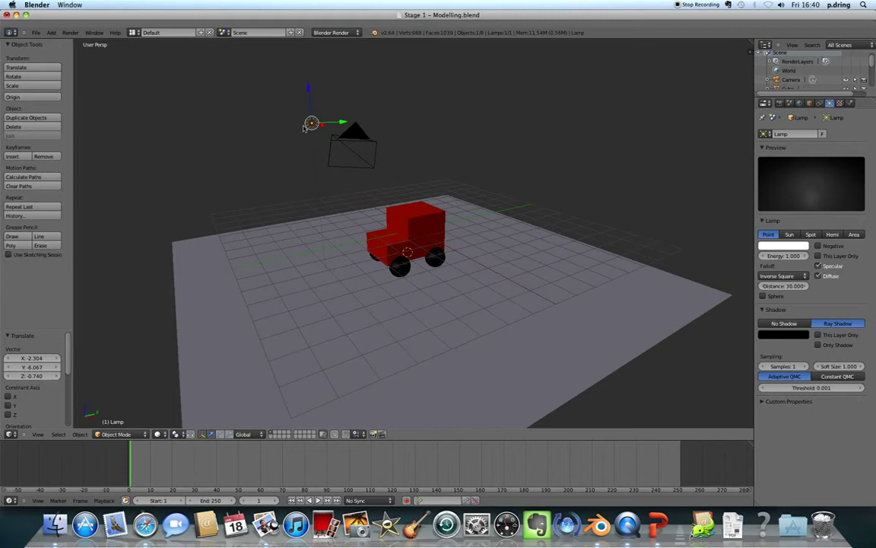
{"action": "left_click", "coordinate": [159, 434]}
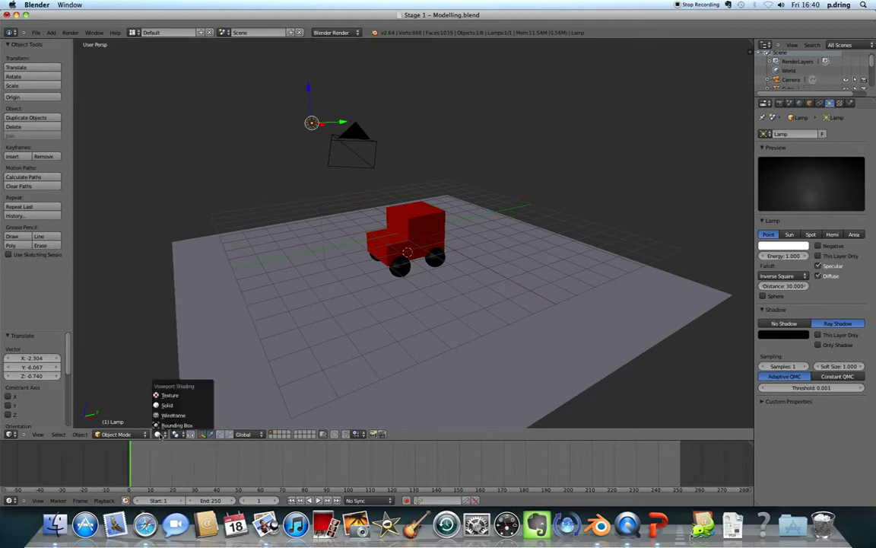
Switch to textured shading and move the lamp by X 5.625, Y 8.539, Z -0.630.
{"action": "left_click", "coordinate": [174, 396]}
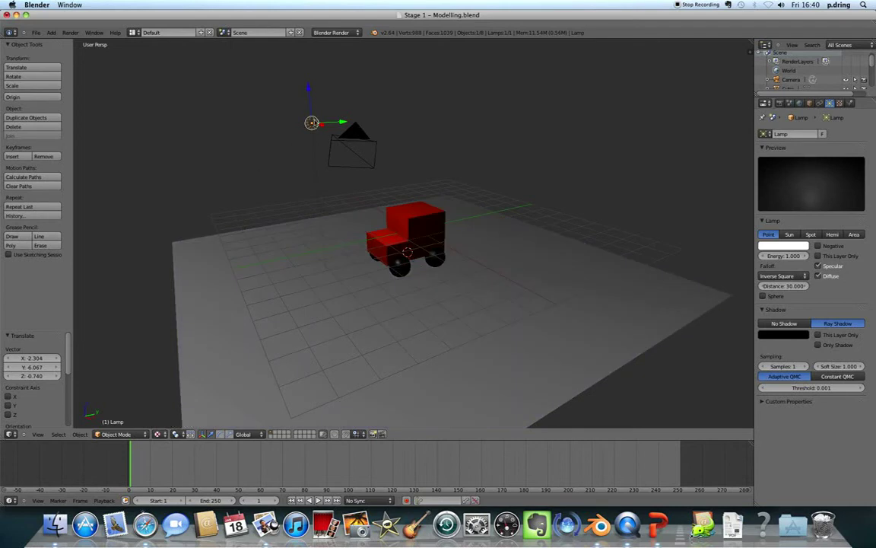
{"action": "key", "text": "g"}
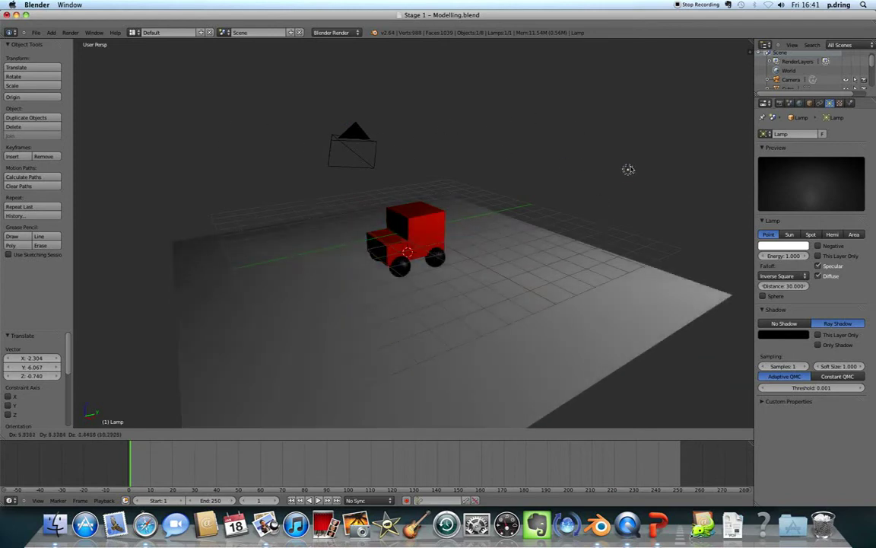
{"action": "left_click", "coordinate": [629, 142]}
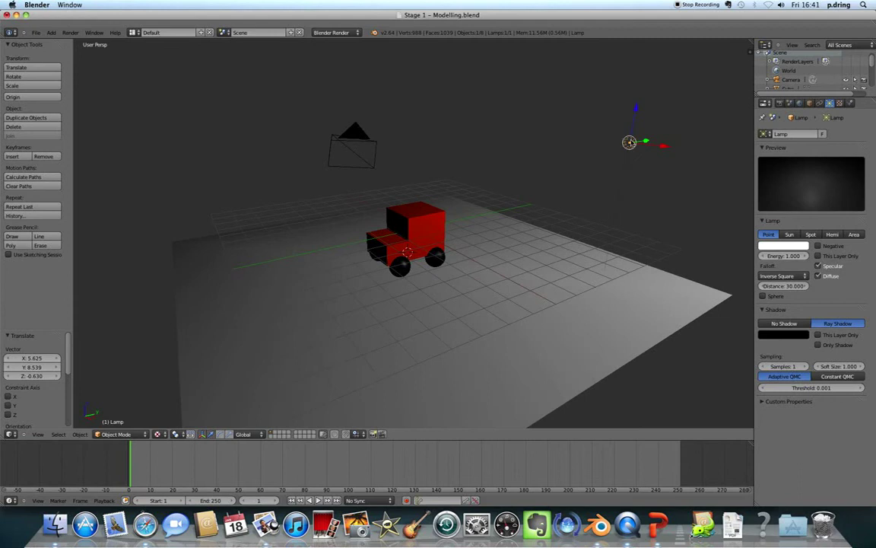
{"action": "middle_click_drag", "start_coordinate": [621, 147], "coordinate": [653, 159]}
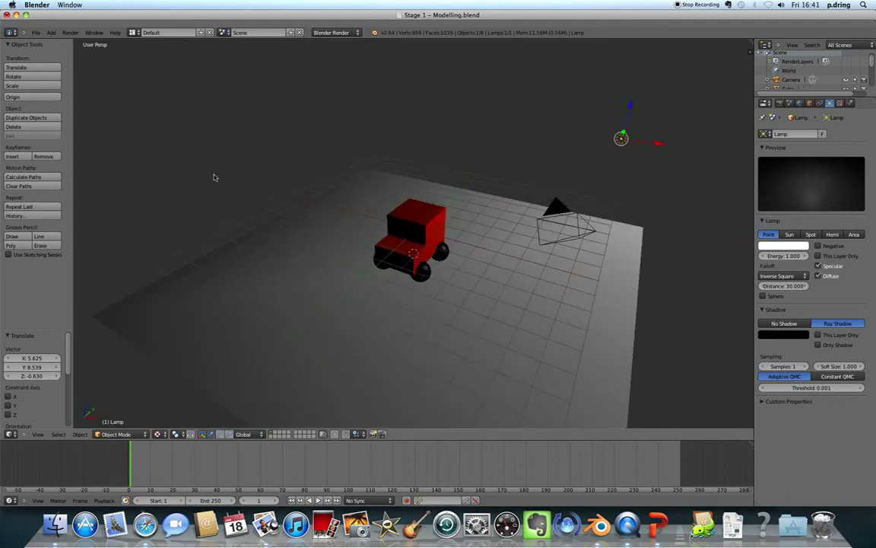
Add a Sun lamp and lower its Energy to 0.240, then reselect the original Lamp.
{"action": "key", "text": "shift+a"}
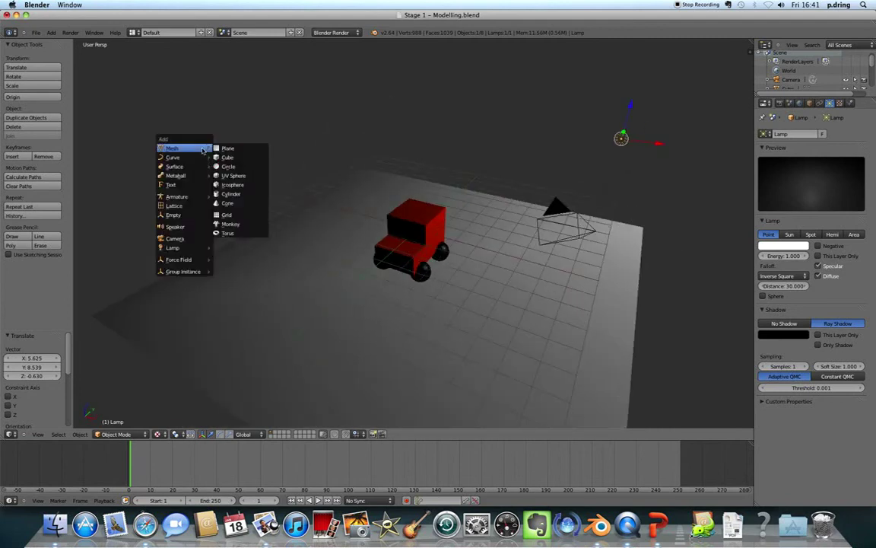
{"action": "mouse_move", "coordinate": [191, 248]}
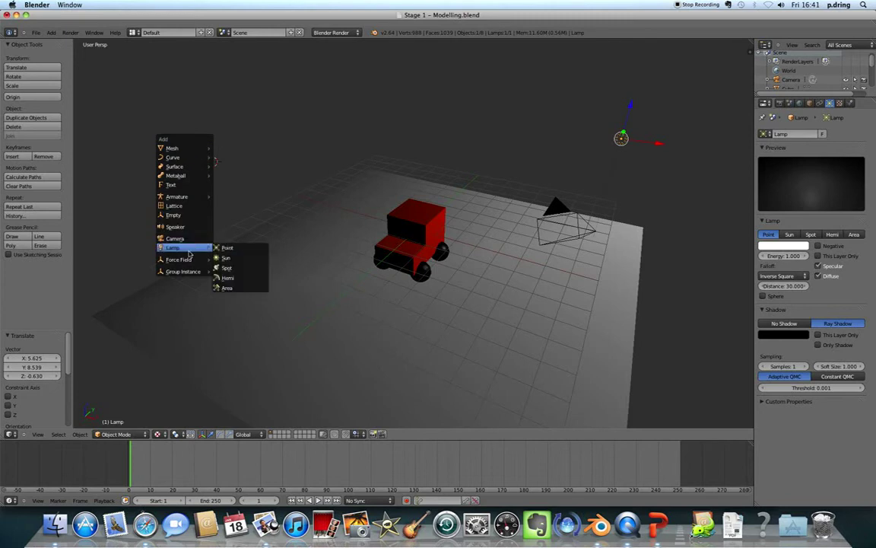
{"action": "left_click", "coordinate": [231, 258]}
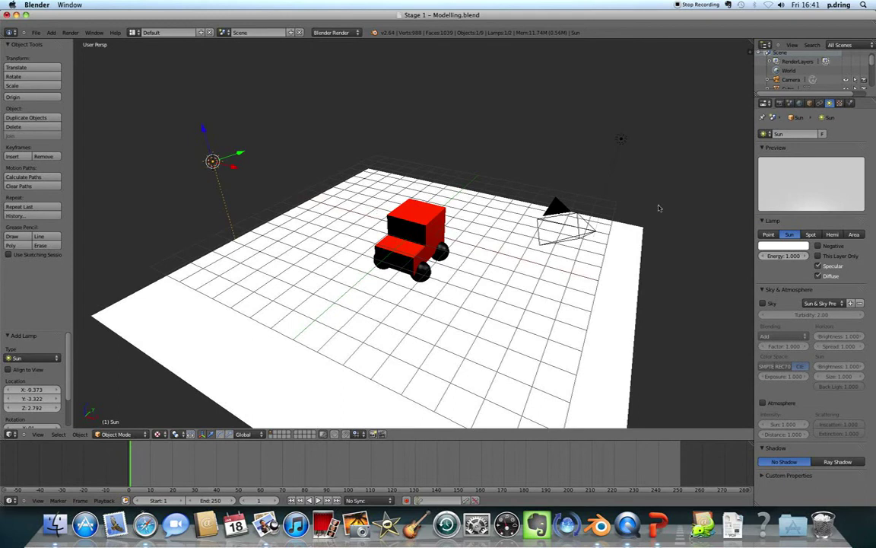
{"action": "left_click_drag", "start_coordinate": [795, 256], "coordinate": [783, 259]}
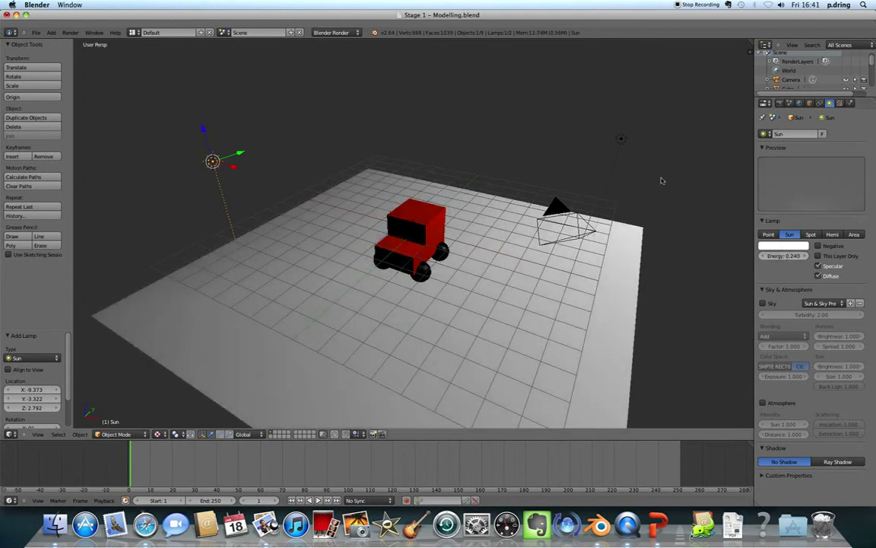
{"action": "right_click", "coordinate": [621, 138]}
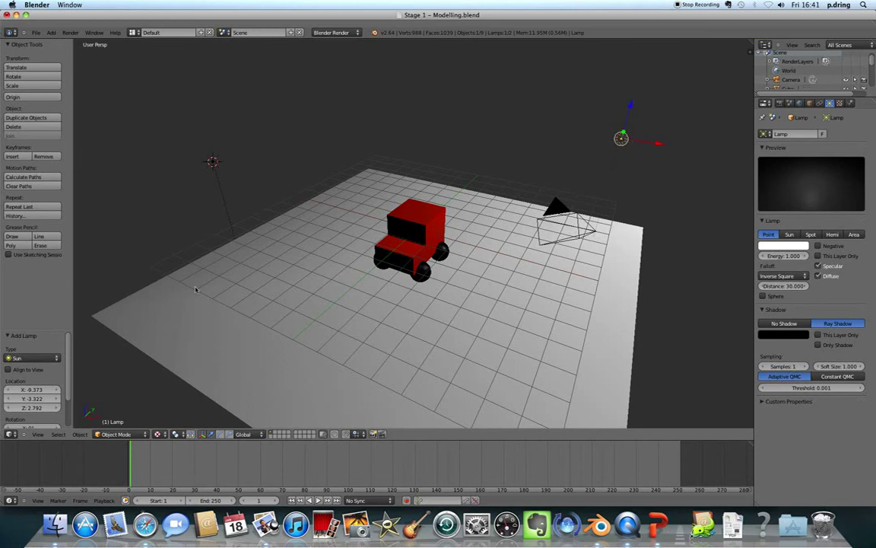
Orbit to a front view of the van and add a new point lamp.
{"action": "middle_click_drag", "start_coordinate": [194, 289], "coordinate": [158, 221]}
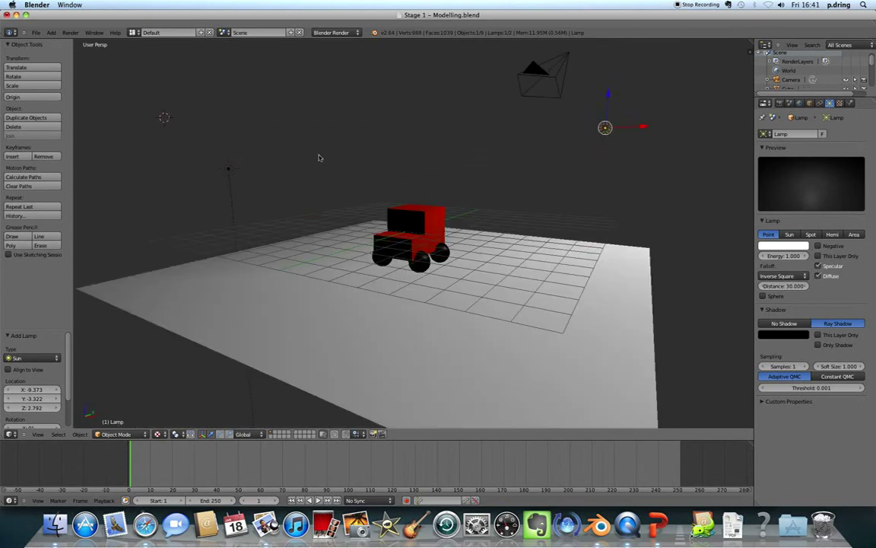
{"action": "middle_click_drag", "start_coordinate": [289, 142], "coordinate": [409, 243]}
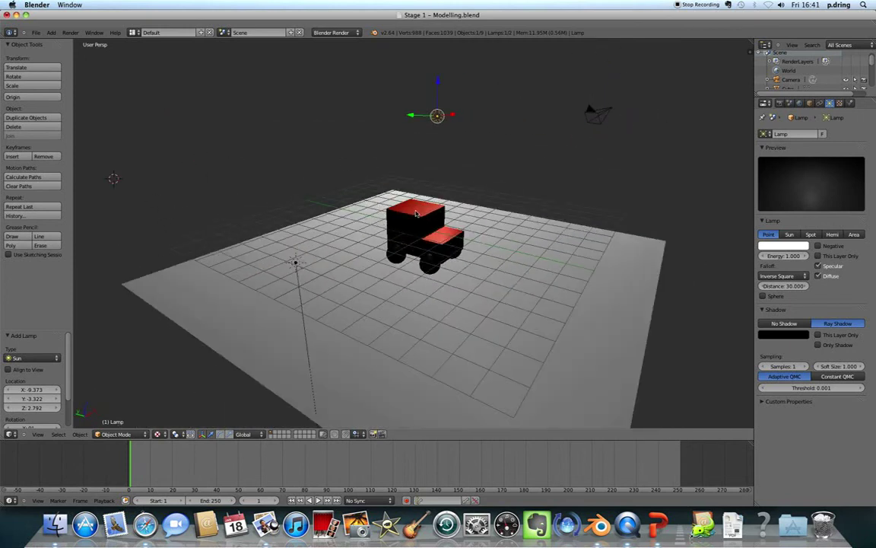
{"action": "middle_click_drag", "start_coordinate": [461, 236], "coordinate": [325, 123]}
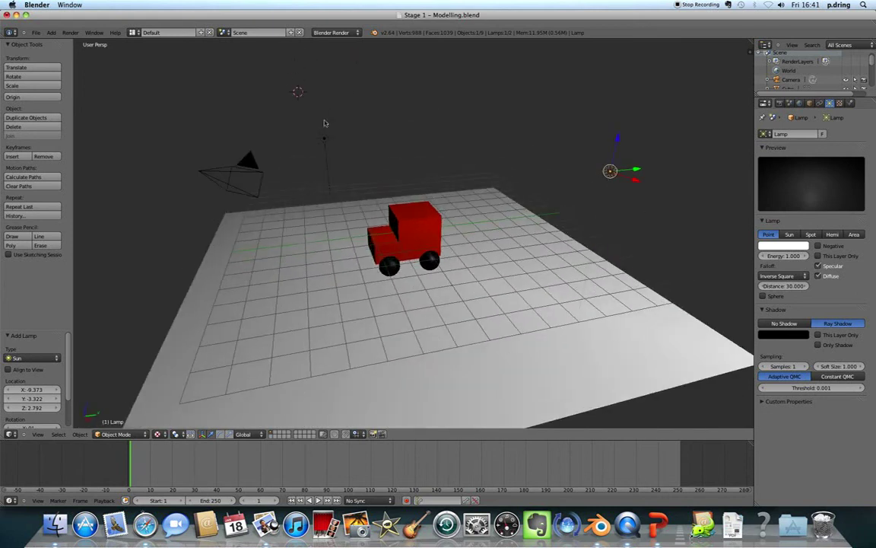
{"action": "mouse_move", "coordinate": [290, 90]}
{"action": "middle_mouse_down"}
{"action": "mouse_move", "coordinate": [462, 94]}
{"action": "mouse_move", "coordinate": [305, 112]}
{"action": "mouse_move", "coordinate": [303, 104]}
{"action": "middle_mouse_up"}
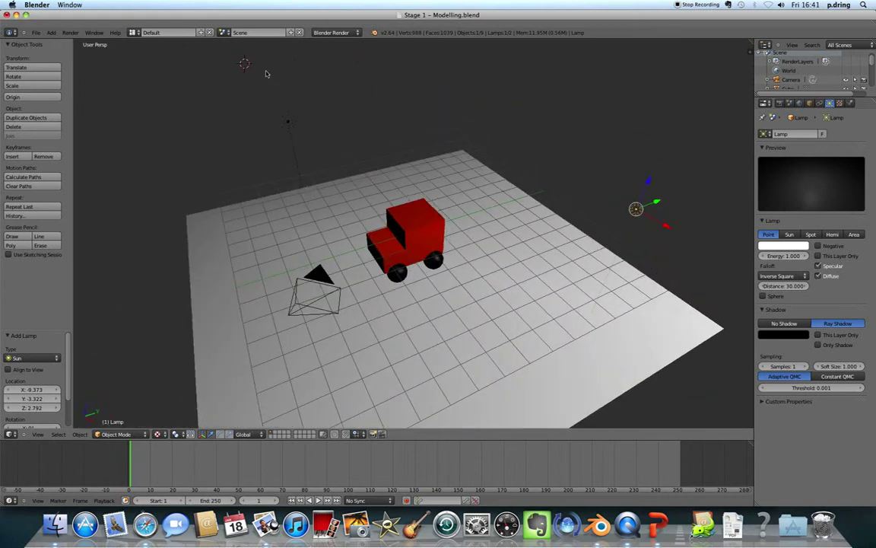
{"action": "key", "text": "shift+a"}
{"action": "mouse_move", "coordinate": [251, 143]}
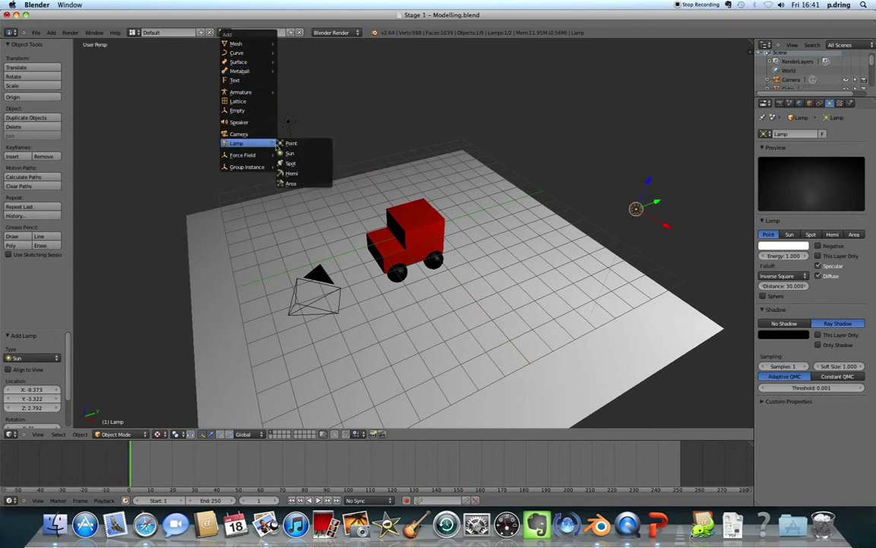
{"action": "left_click", "coordinate": [292, 144]}
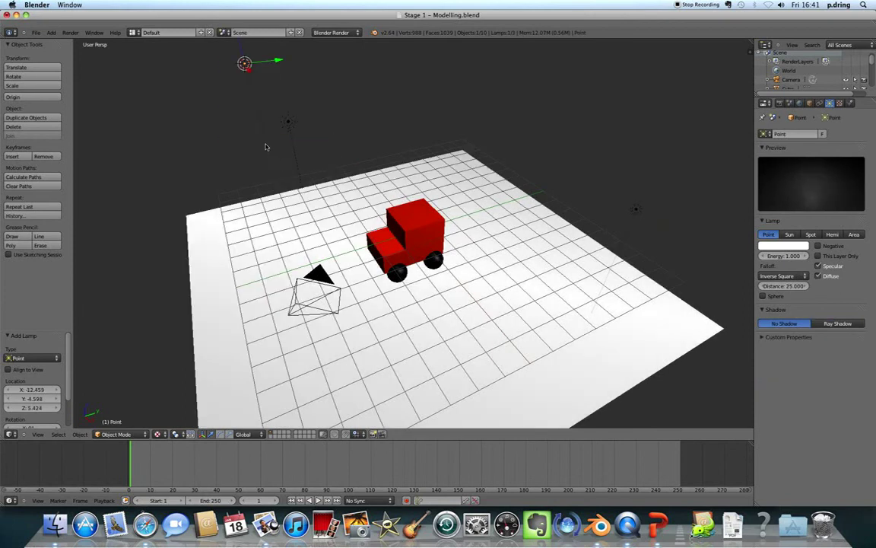
Move the new point lamp beside the van, then raise it along Z well above the ground.
{"action": "mouse_move", "coordinate": [265, 147]}
{"action": "middle_mouse_down"}
{"action": "mouse_move", "coordinate": [394, 147]}
{"action": "mouse_move", "coordinate": [263, 129]}
{"action": "middle_mouse_up"}
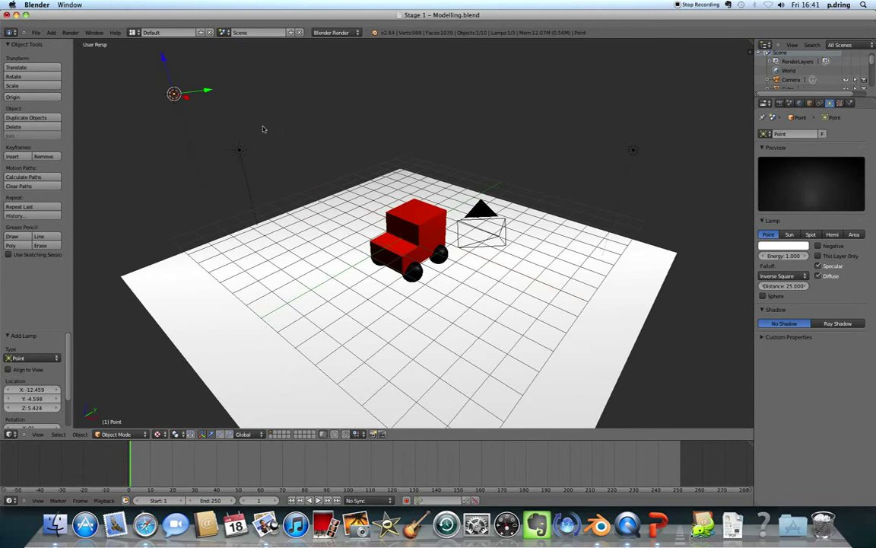
{"action": "key", "text": "g"}
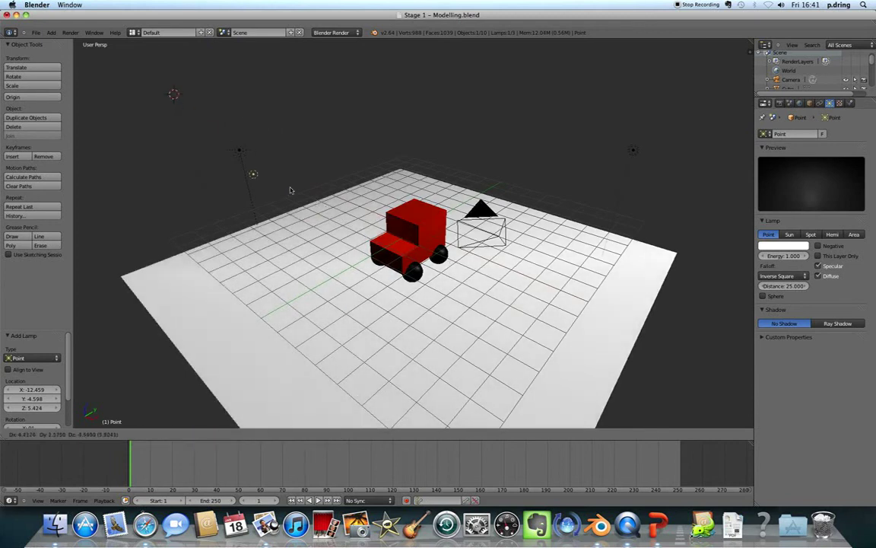
{"action": "left_click", "coordinate": [226, 200]}
{"action": "key", "text": "g"}
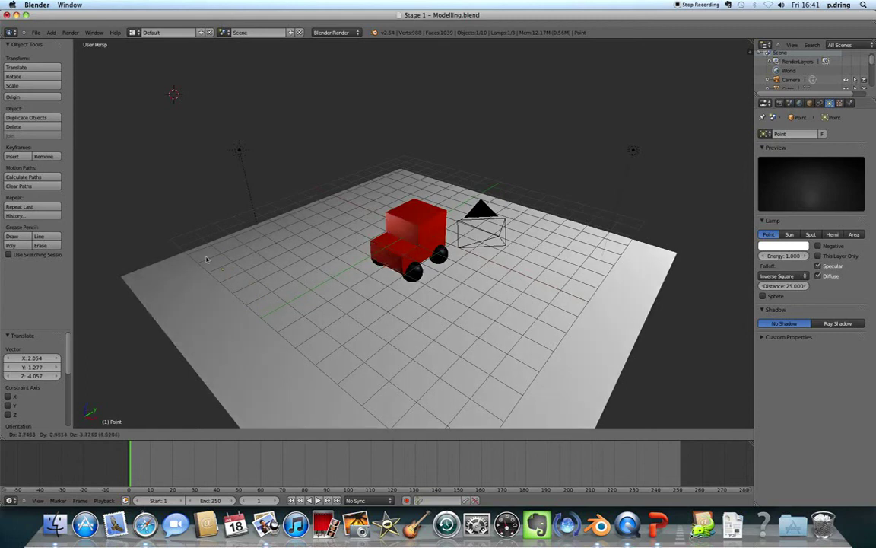
{"action": "left_click", "coordinate": [320, 264]}
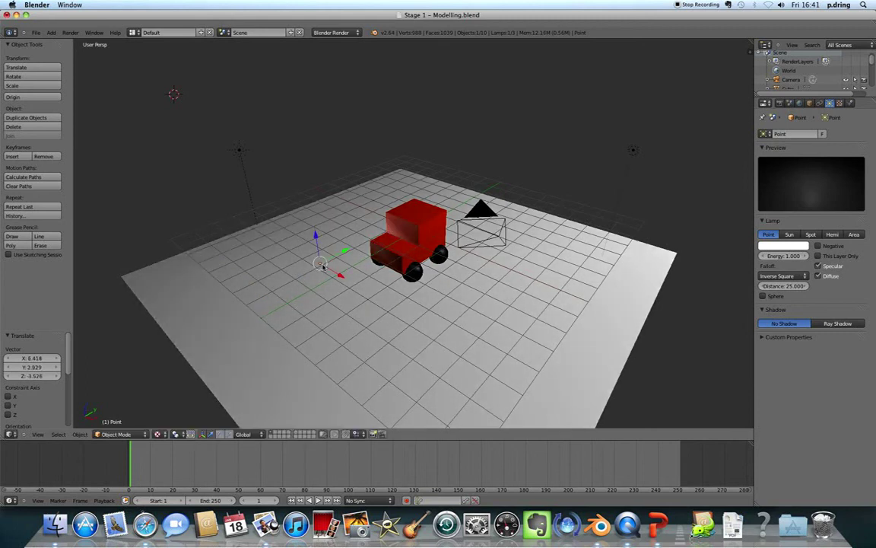
{"action": "key", "text": "g"}
{"action": "key", "text": "z"}
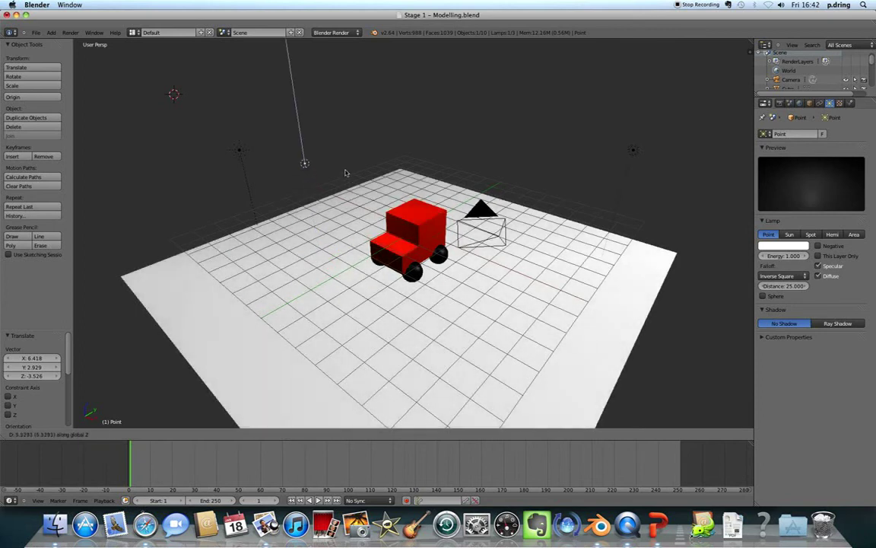
{"action": "left_click", "coordinate": [340, 139]}
Set the 3D cursor on the other side of the van and add another point lamp there.
{"action": "middle_click_drag", "start_coordinate": [340, 139], "coordinate": [184, 218]}
{"action": "left_click", "coordinate": [168, 161]}
{"action": "key", "text": "shift+a"}
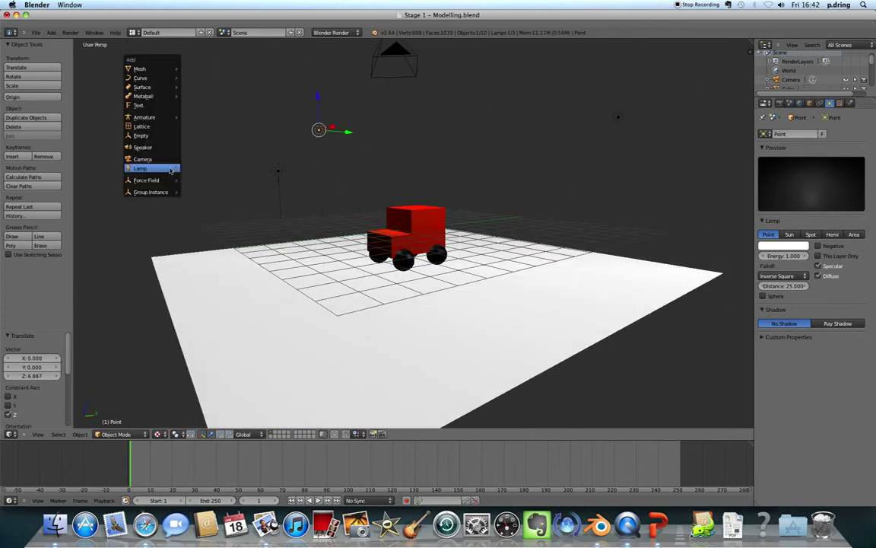
{"action": "mouse_move", "coordinate": [160, 169]}
{"action": "left_click", "coordinate": [199, 169]}
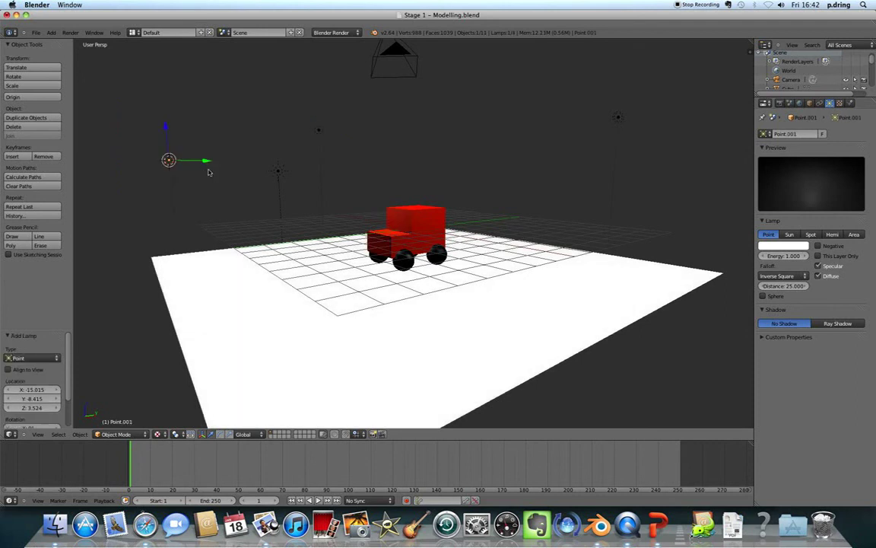